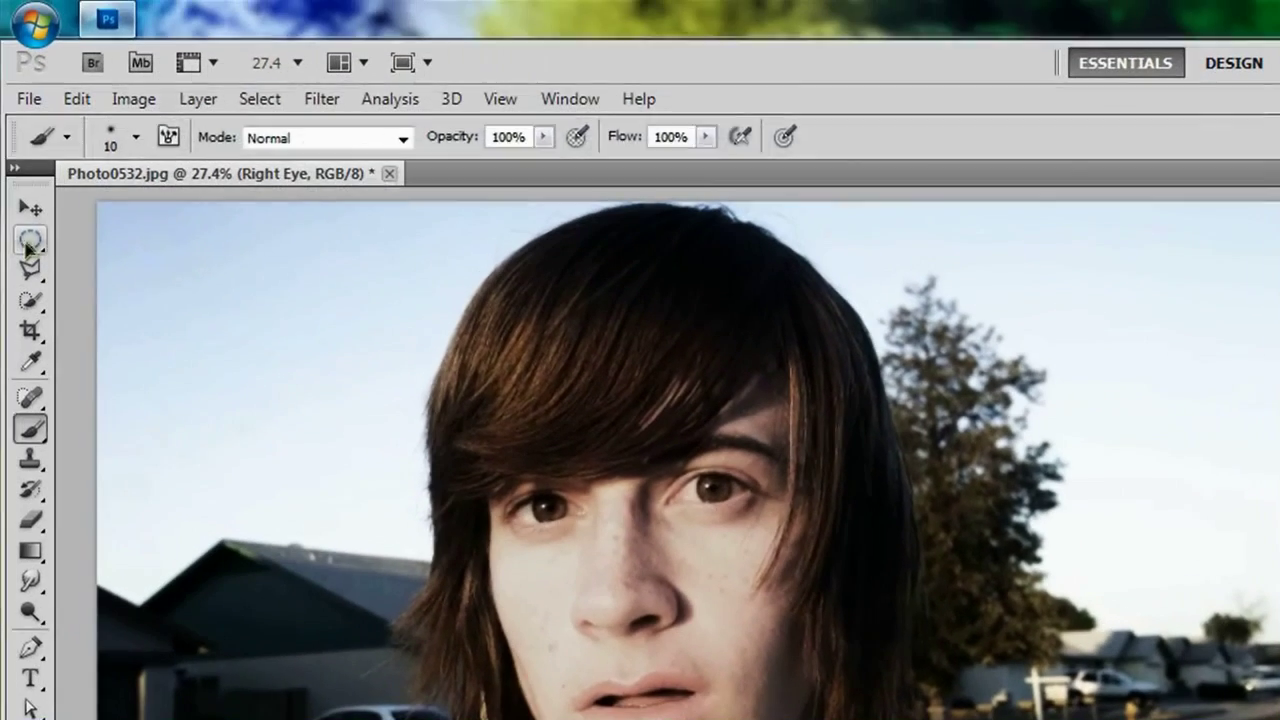
Step: Draw a circular selection around the iris of the eye on the image's right with the Elliptical Marquee tool
left_click(29, 244)
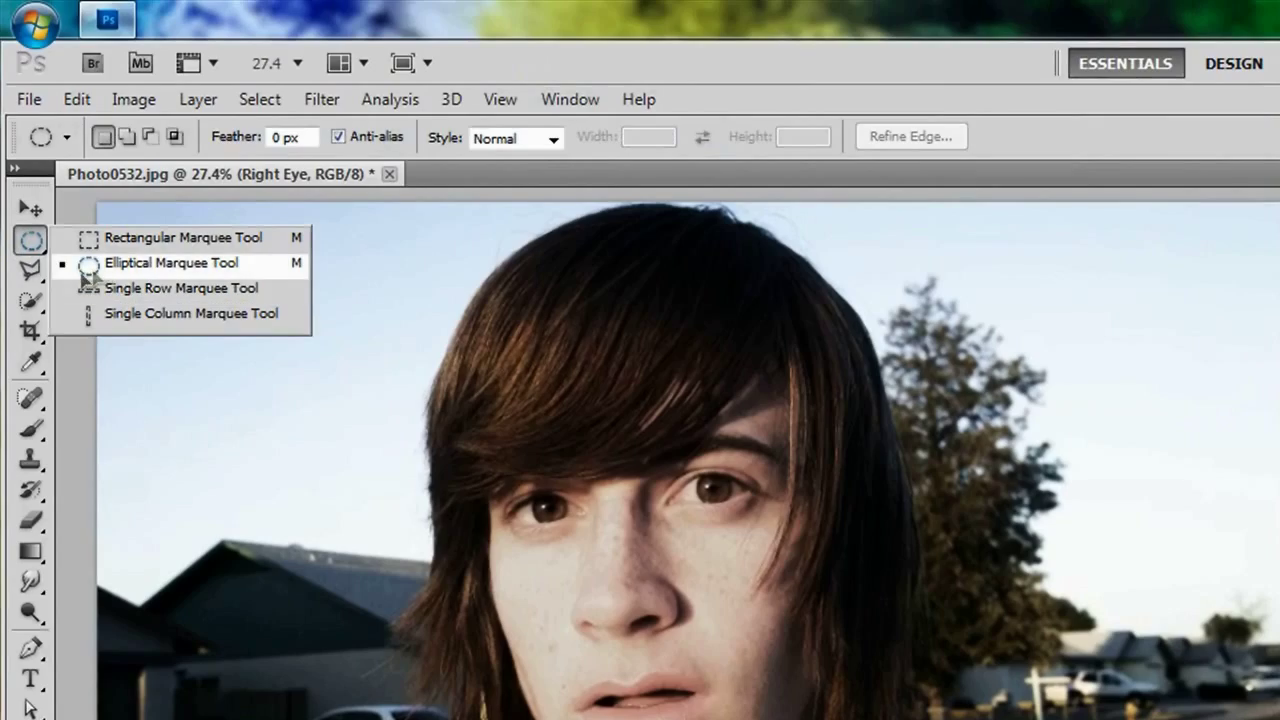
left_click(220, 266)
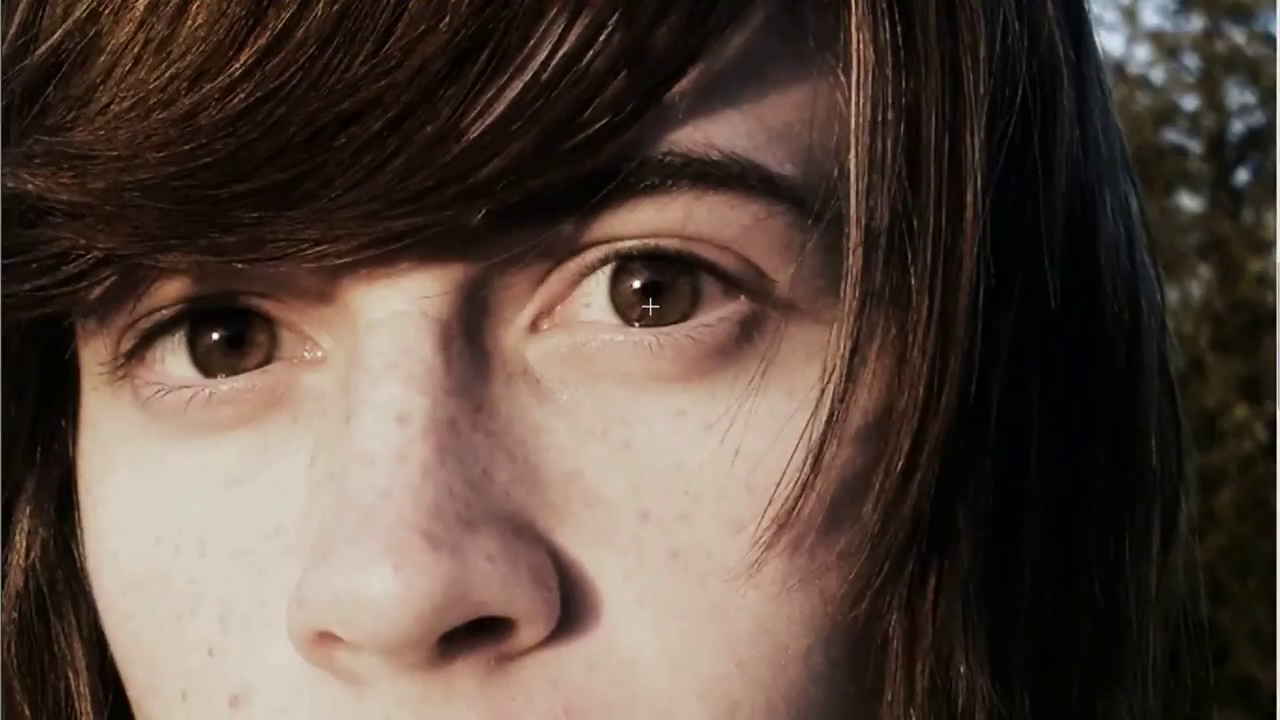
scroll(656, 308, "up", 4)
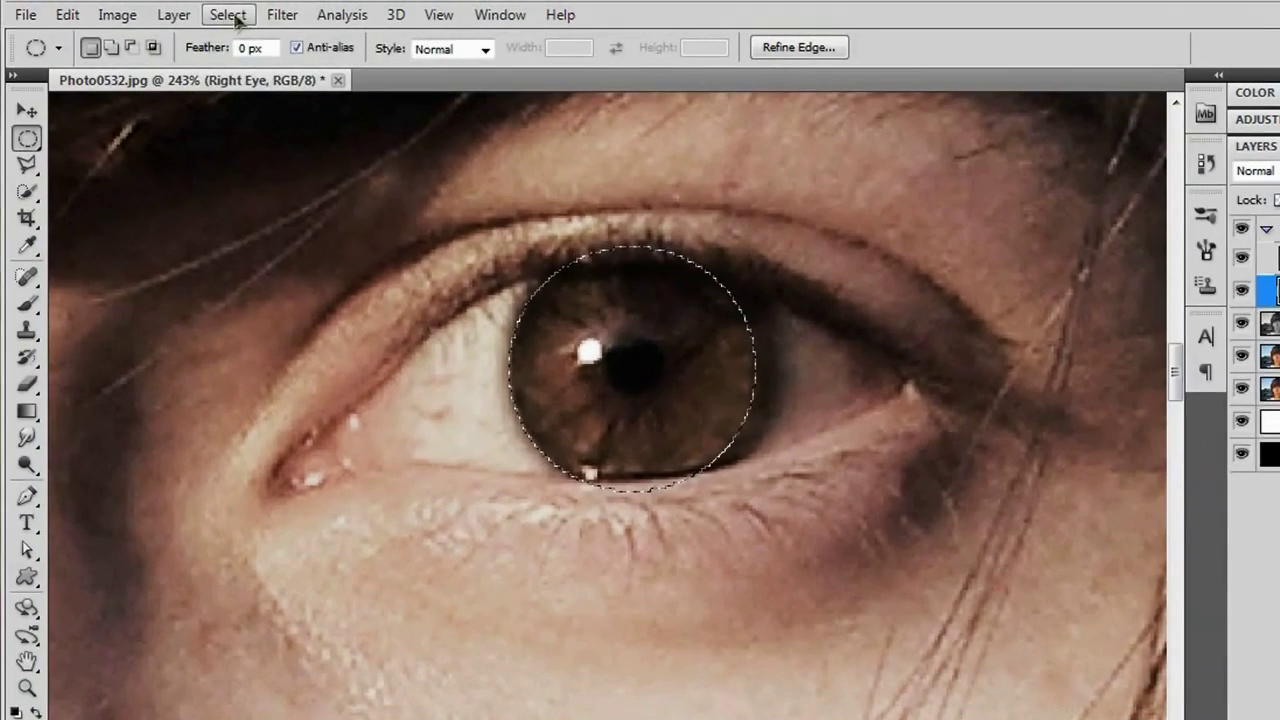
Step: Transform the selection to fit the iris outline, scaling it to about 110% width and 104% height with a slight skew
left_click(228, 15)
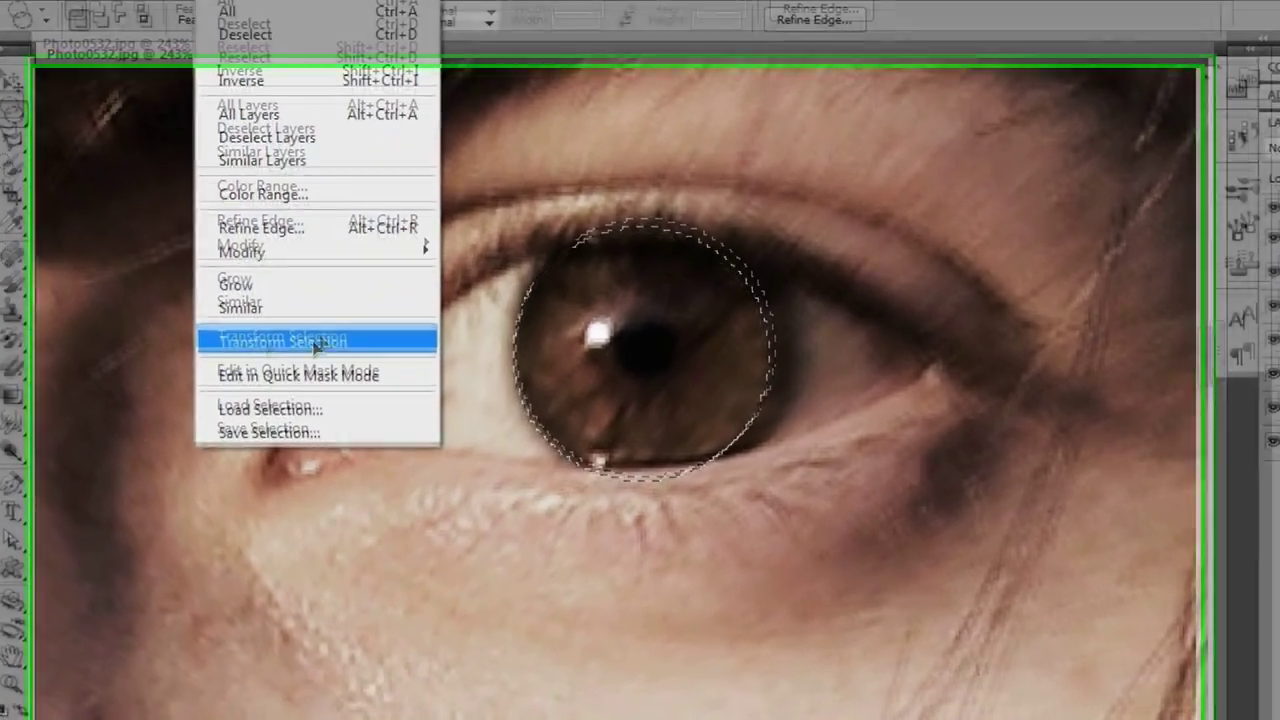
left_click(251, 358)
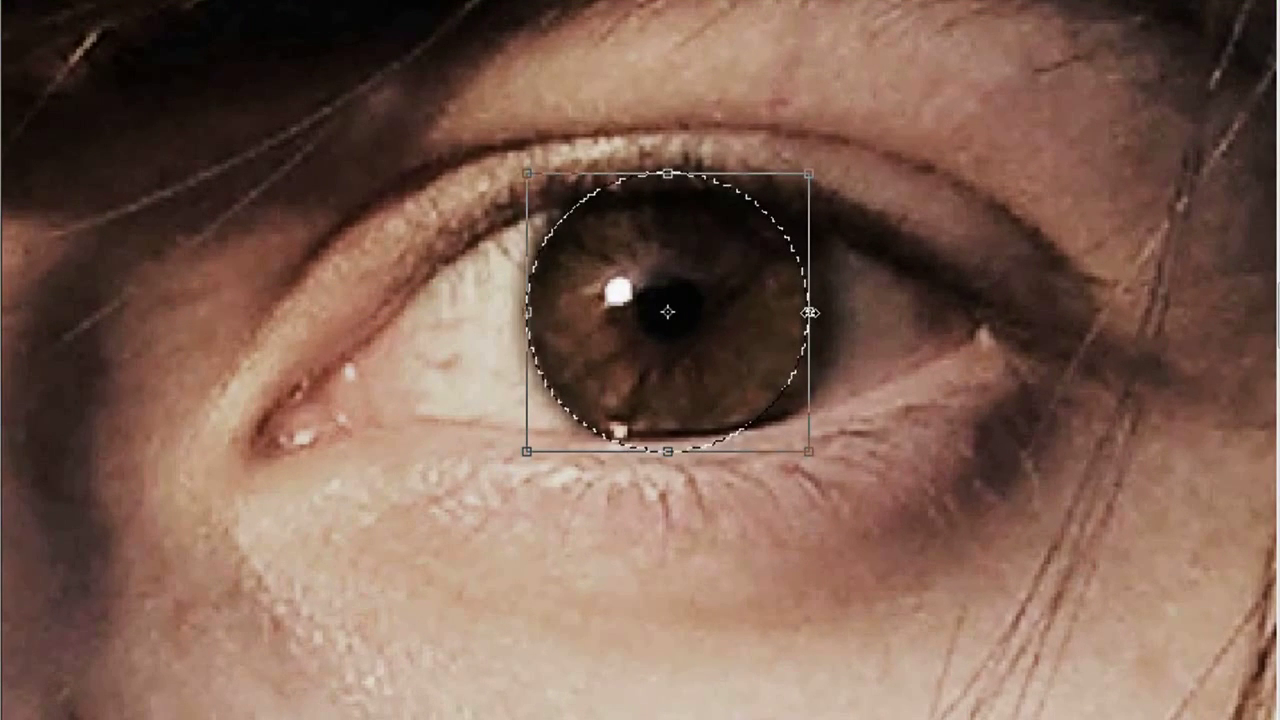
left_click_drag(812, 315, 831, 320)
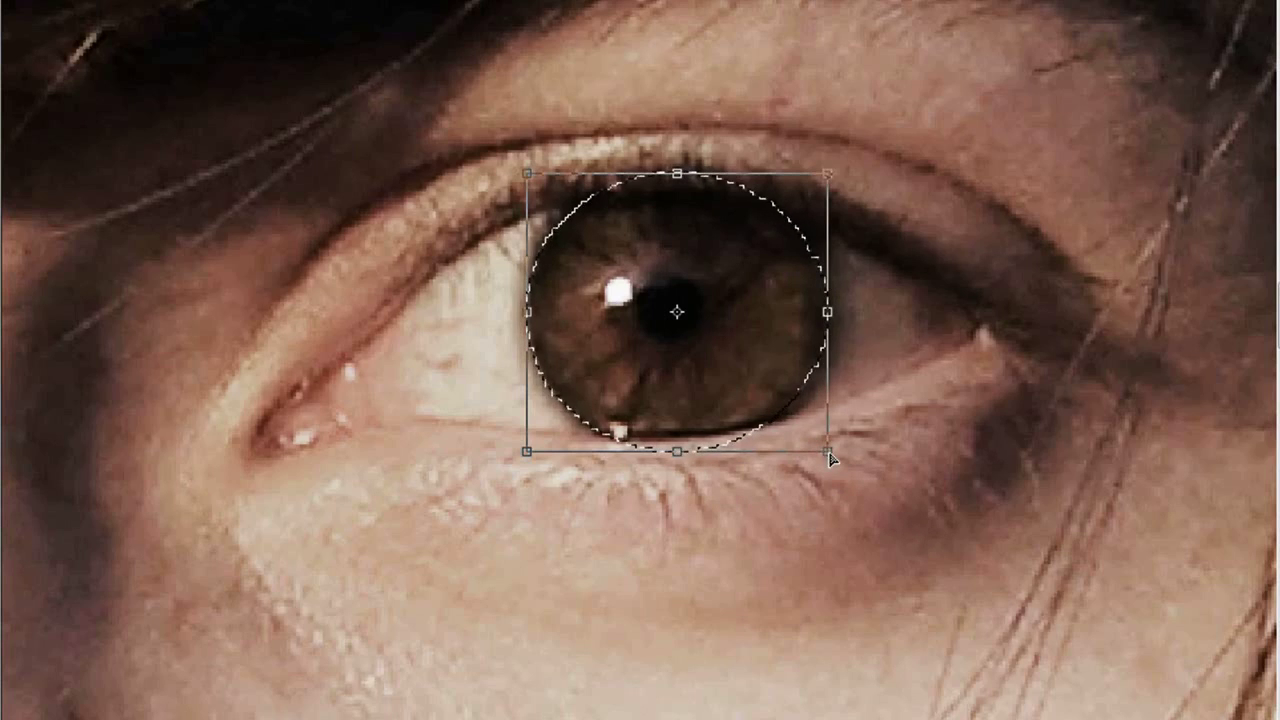
left_click_drag(828, 457, 838, 467)
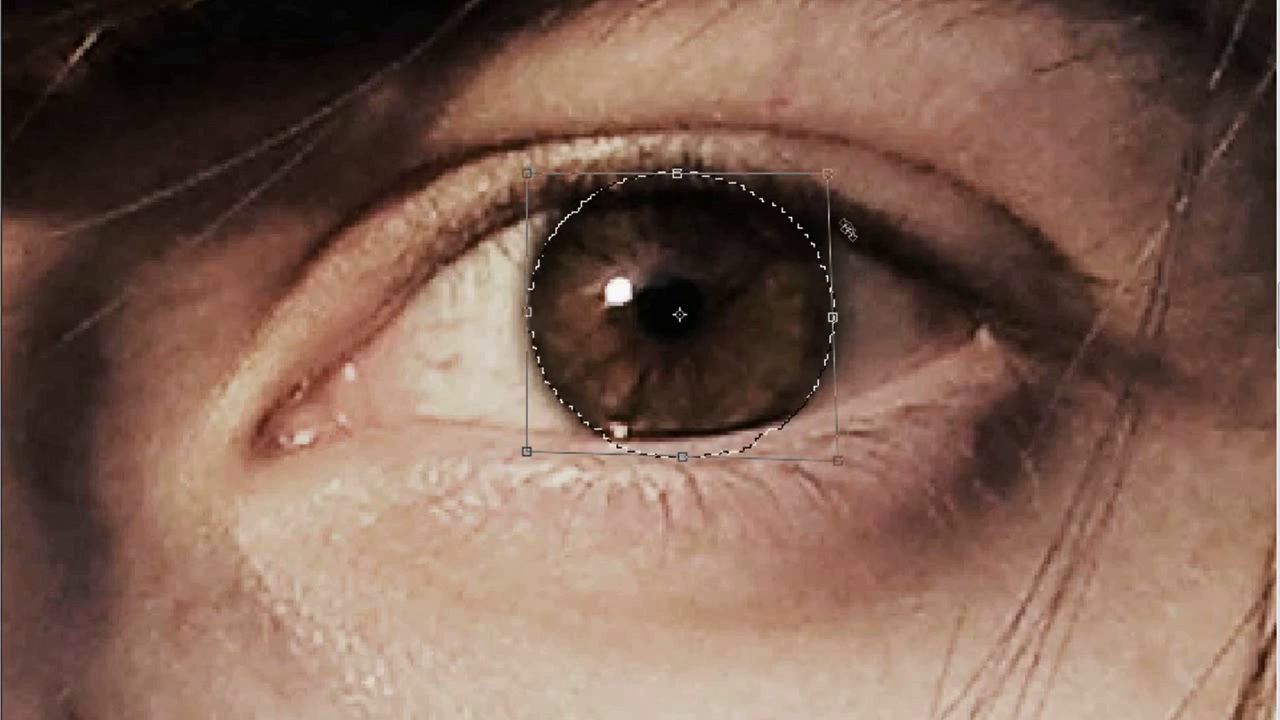
left_click_drag(830, 176, 822, 173)
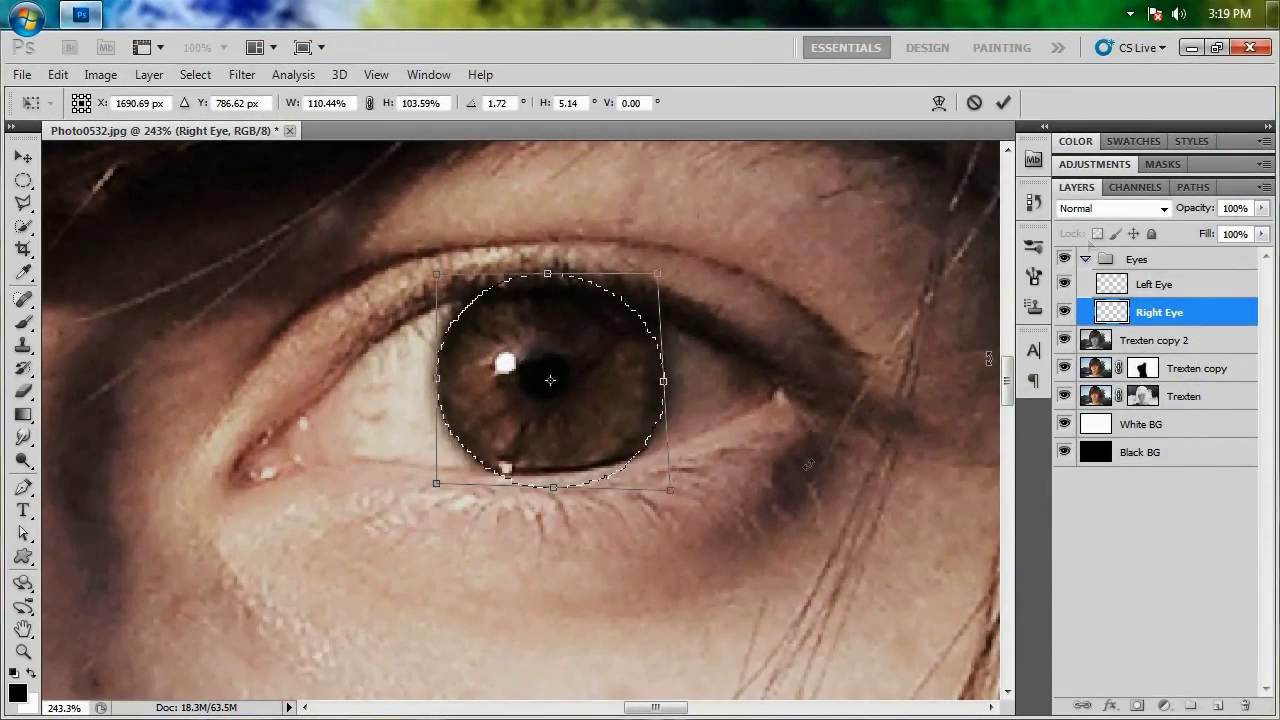
left_click(1003, 102)
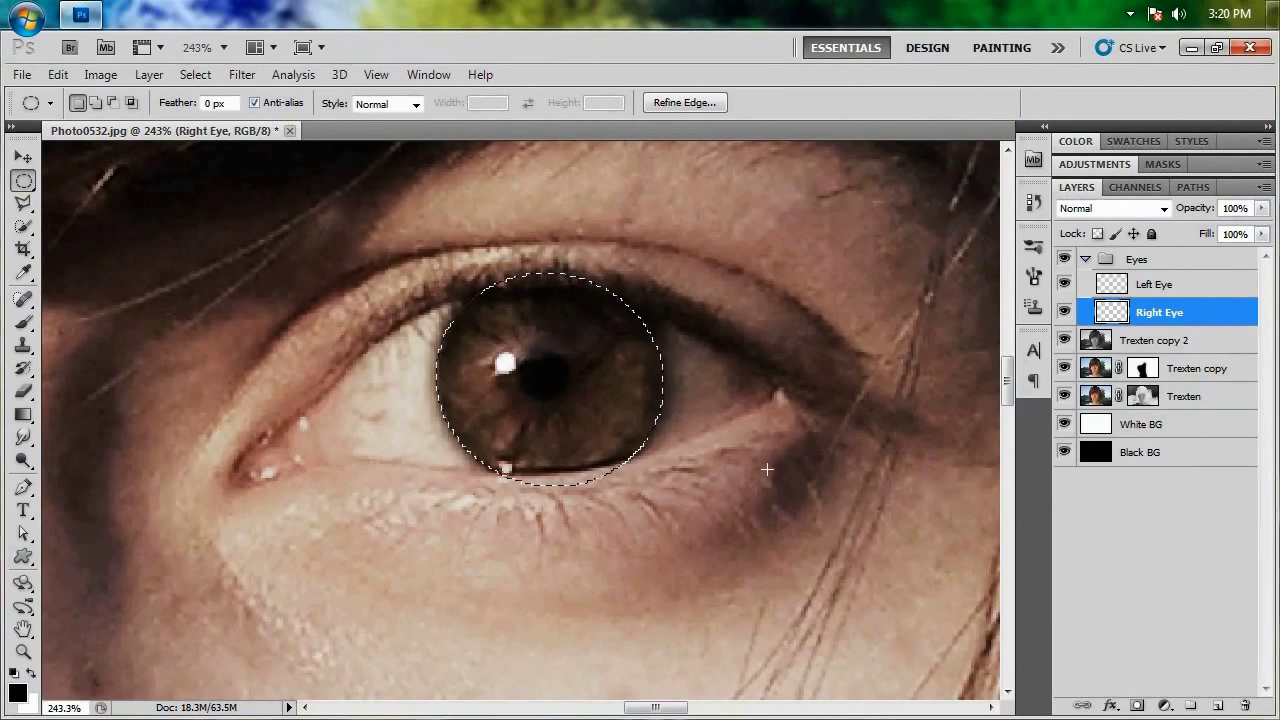
Step: Fill the iris selection with white on the Right Eye layer at 100% opacity and deselect
key("shift+F5")
left_click(735, 271)
left_click(667, 452)
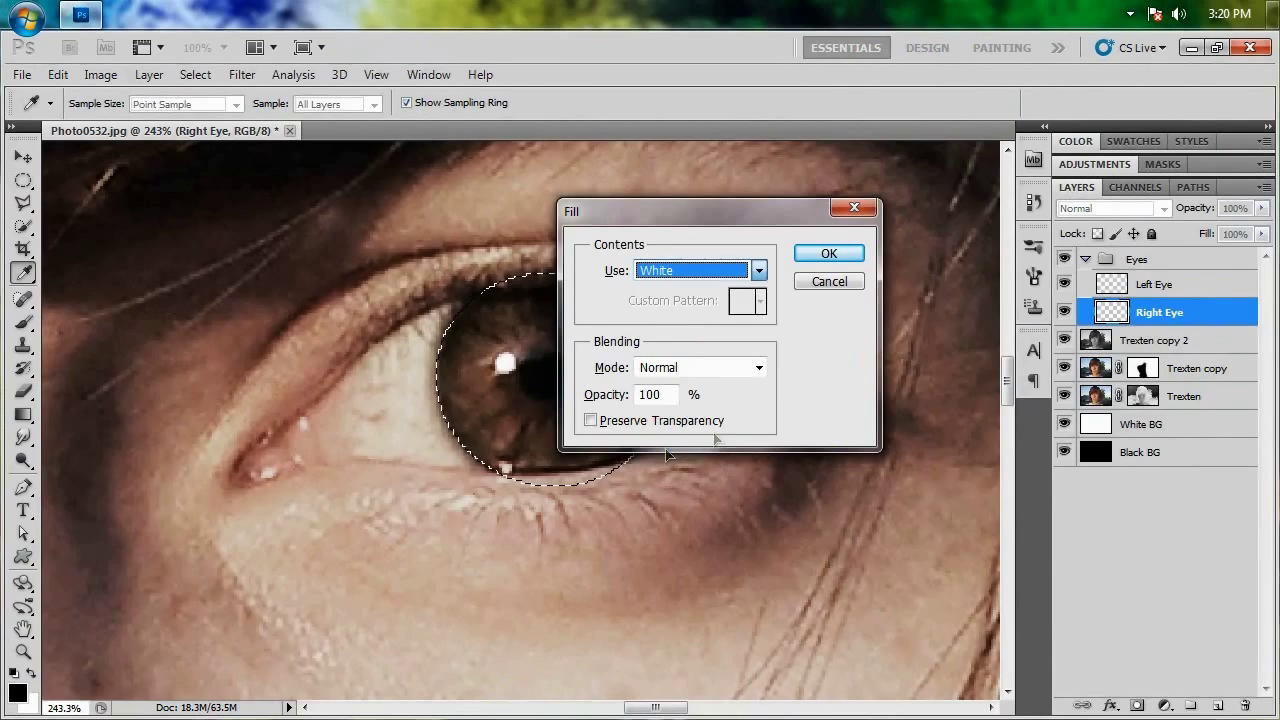
left_click(840, 252)
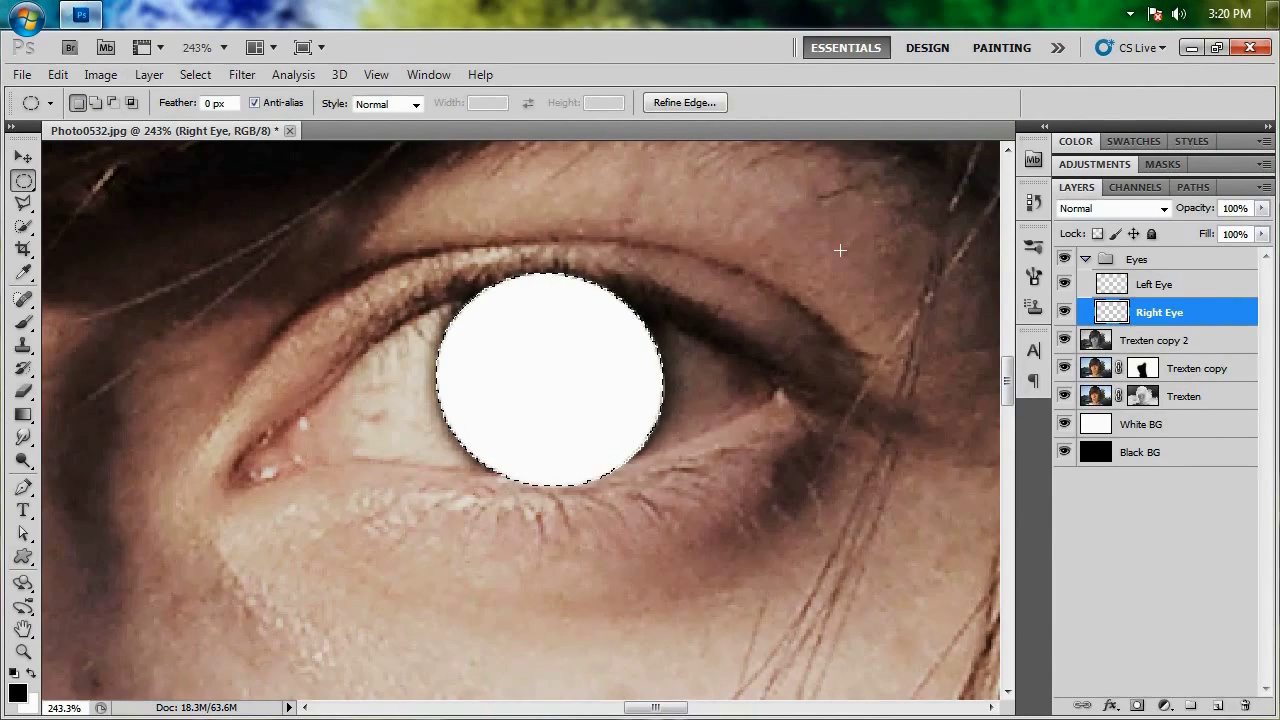
key("ctrl+d")
scroll(659, 472, "down", 1)
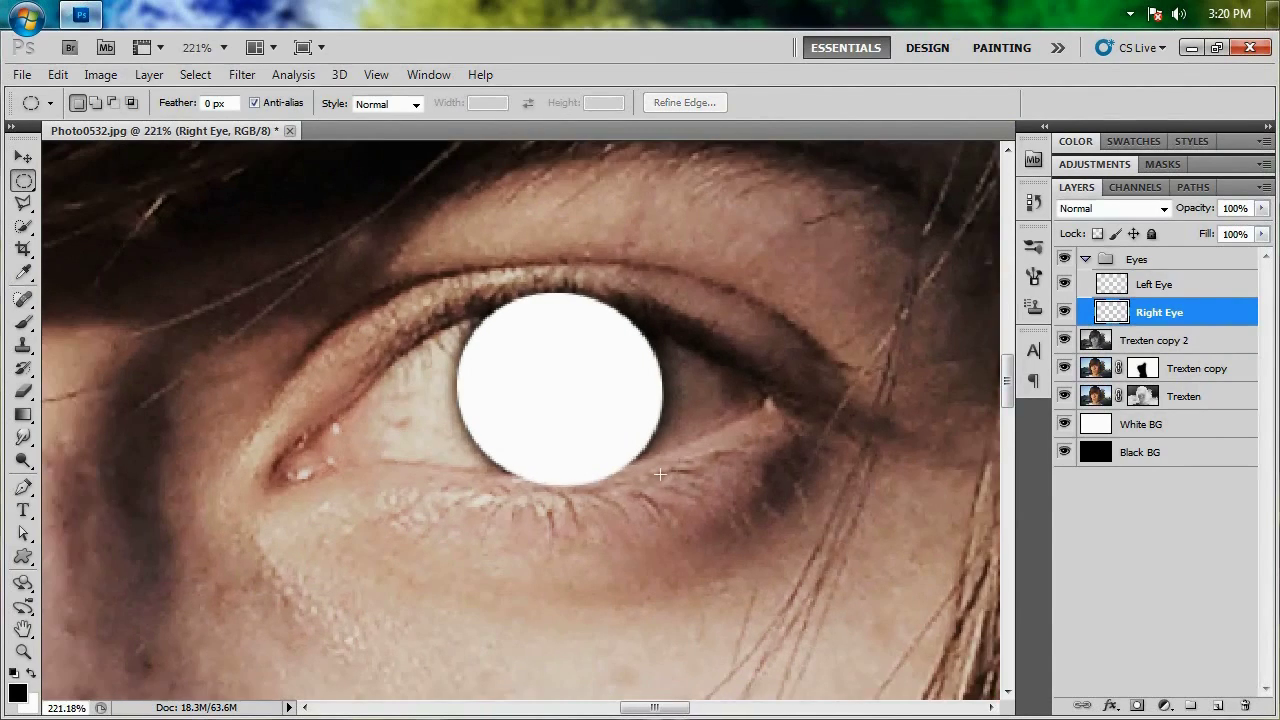
key("ctrl+0")
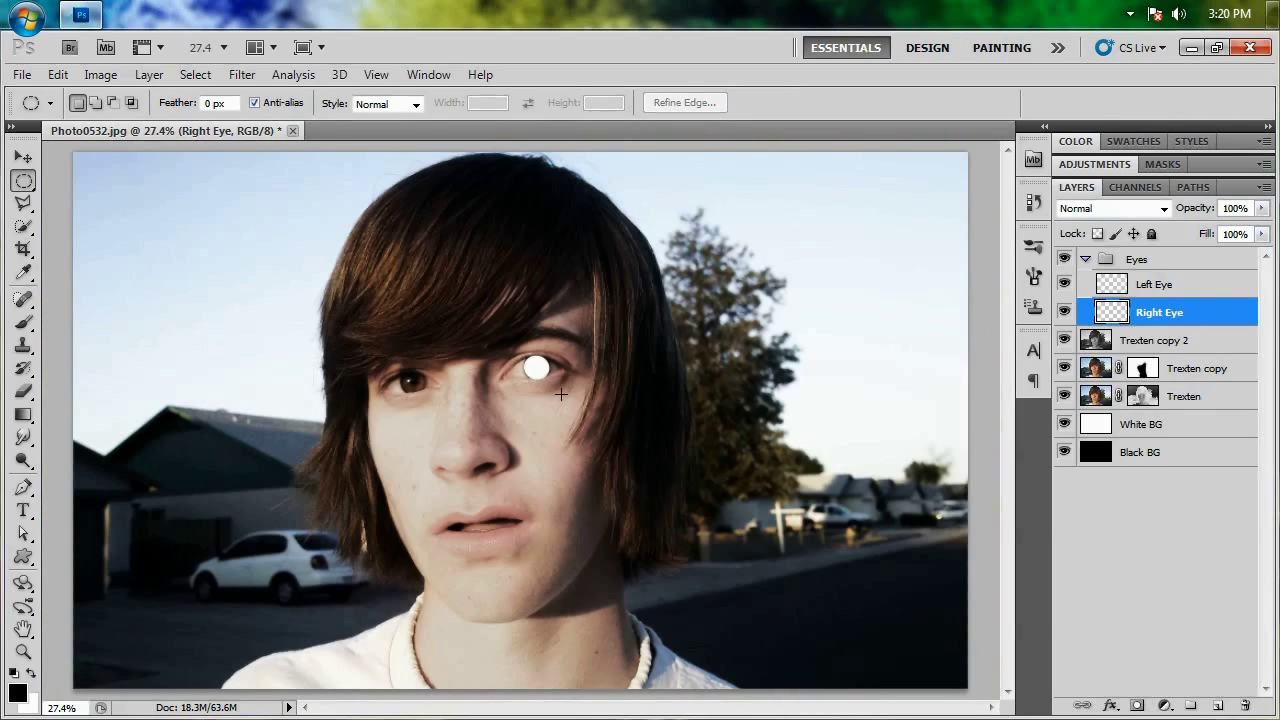
Step: On the Left Eye layer, draw an elliptical selection around the iris of the other eye
left_click(1190, 290)
scroll(457, 388, "up", 1)
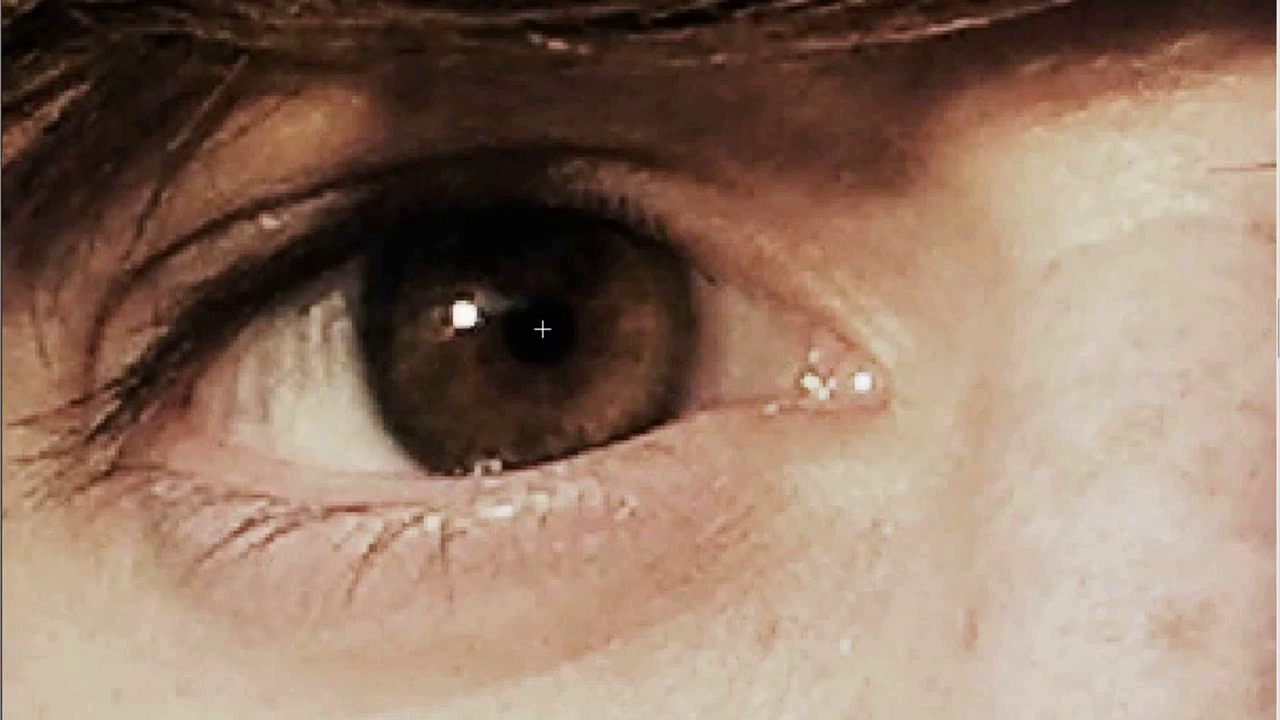
left_click_drag(540, 332, 581, 373)
left_click_drag(656, 437, 691, 491)
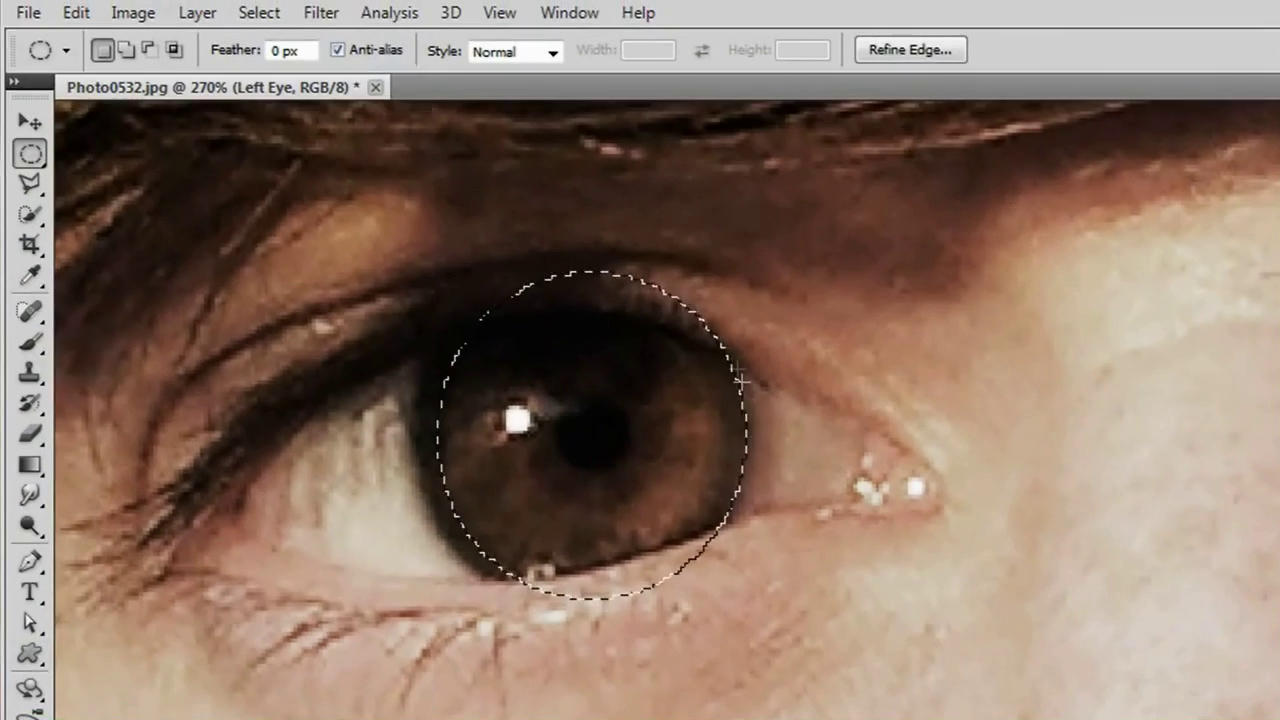
Step: Transform the selection to match the second iris, scaling it to about 109% width and 103% height with slightly adjusted corners
left_click(260, 13)
left_click(400, 405)
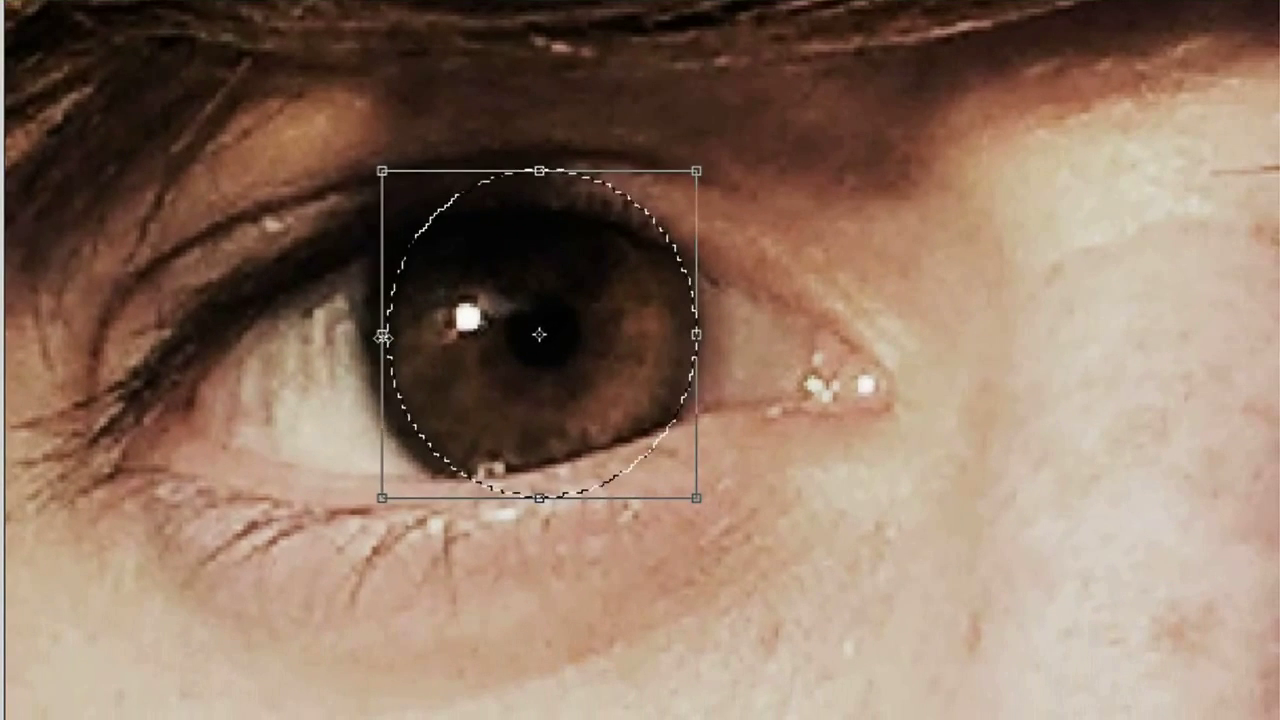
left_click_drag(383, 338, 370, 338)
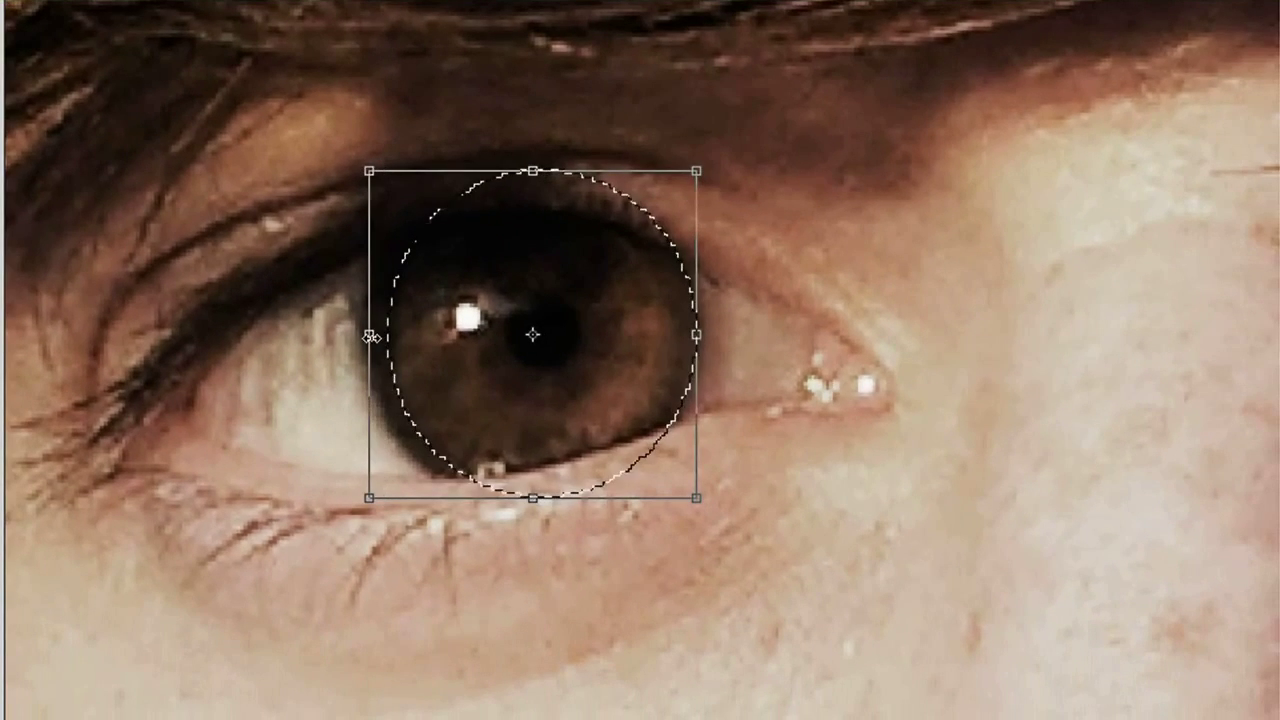
left_click_drag(363, 512, 364, 514)
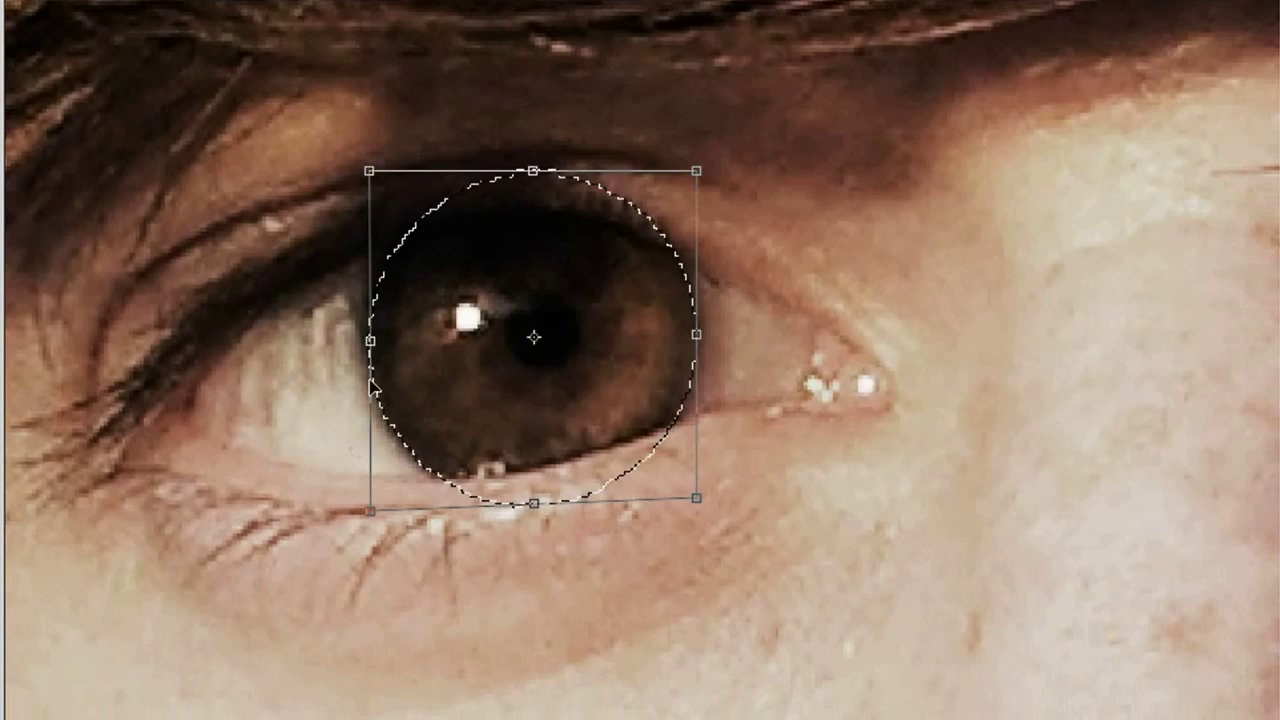
left_click_drag(370, 171, 369, 180)
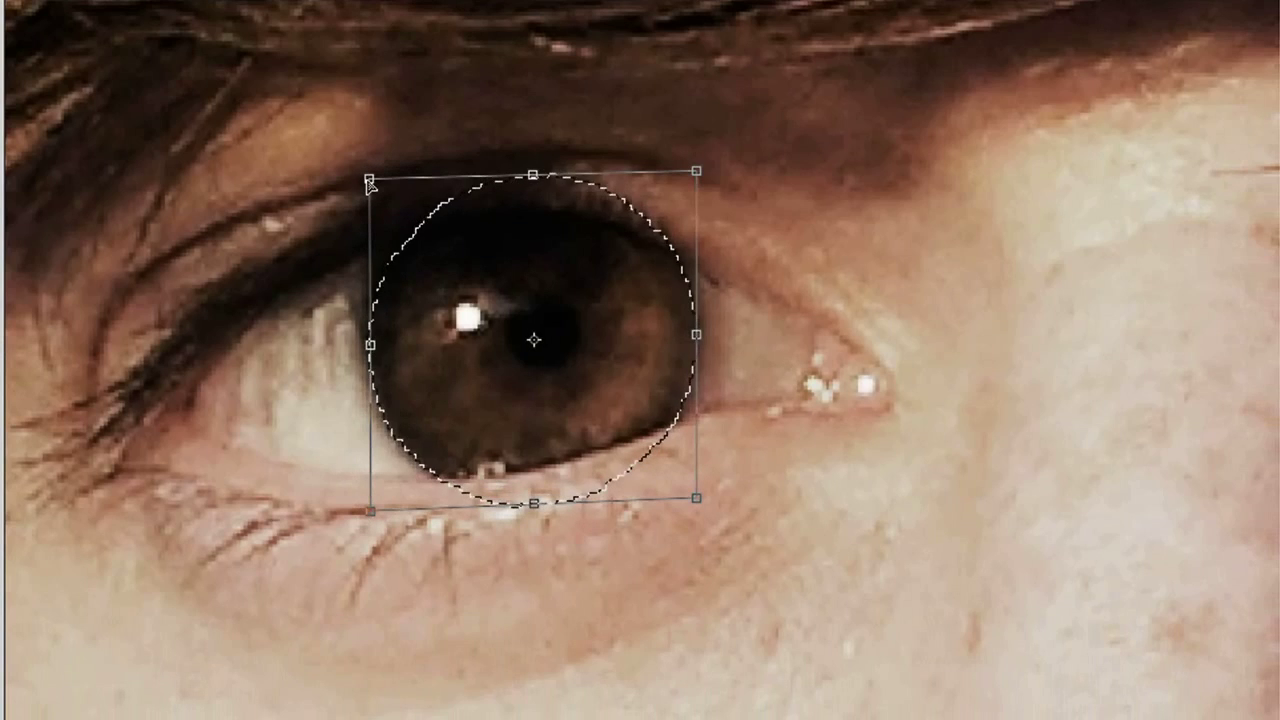
left_click_drag(368, 178, 360, 180)
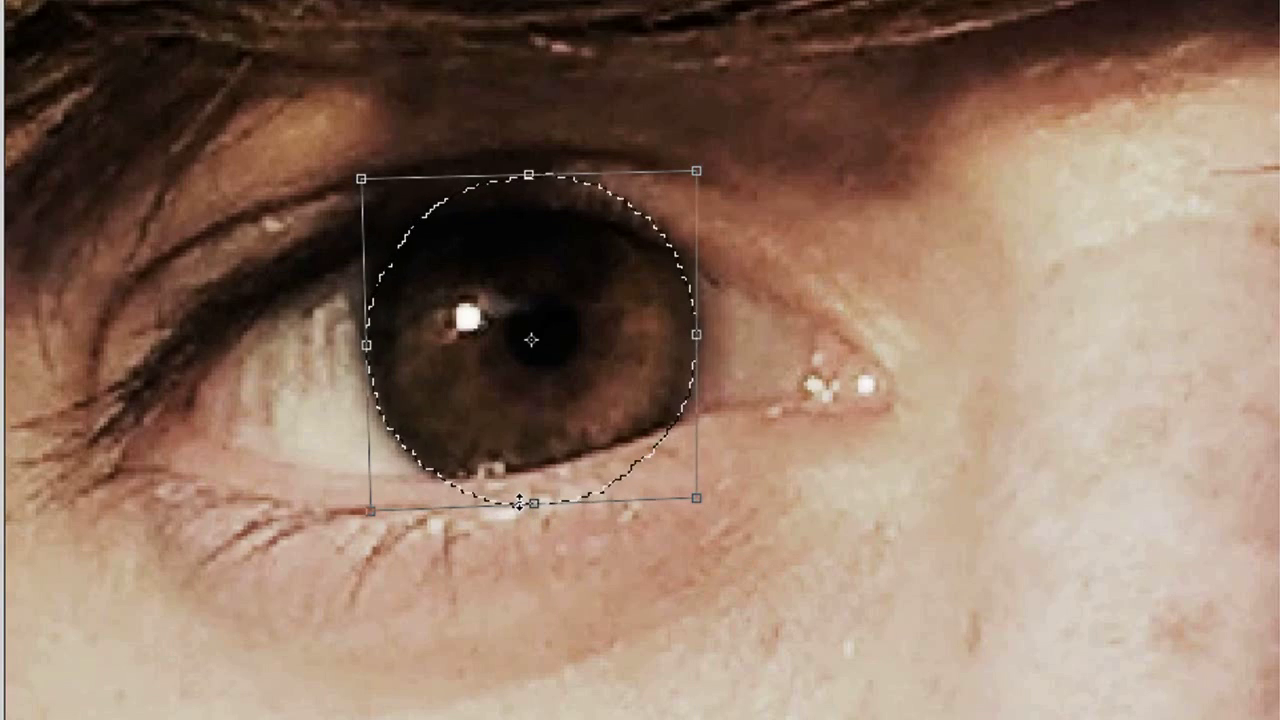
left_click_drag(370, 511, 364, 514)
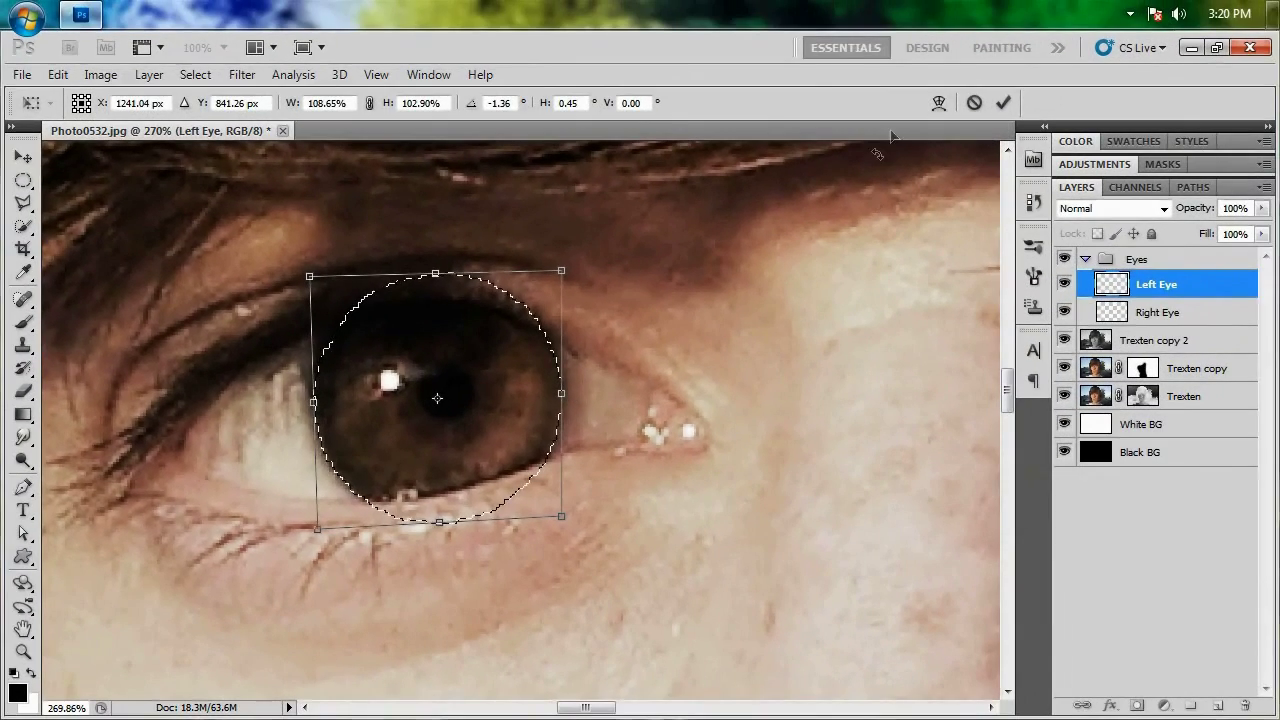
left_click(1003, 102)
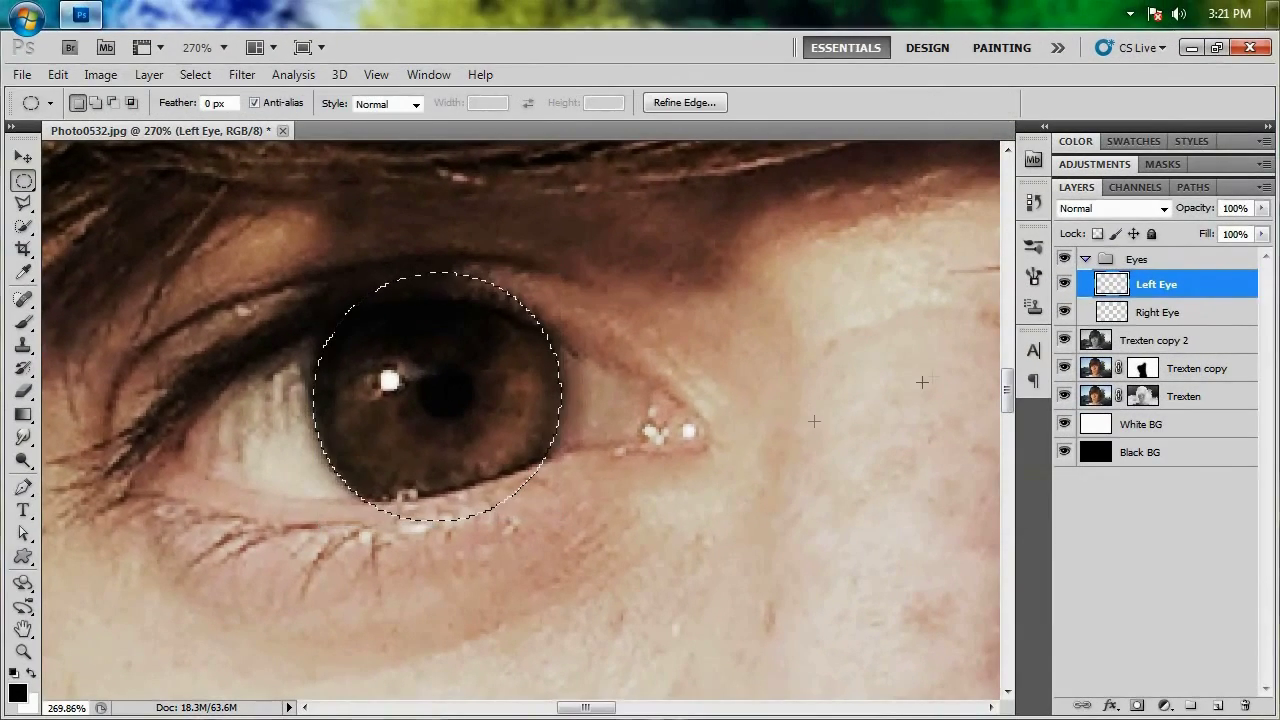
Step: Fill the second iris selection with white on the Left Eye layer at 100% opacity and deselect
key("shift+BackSpace")
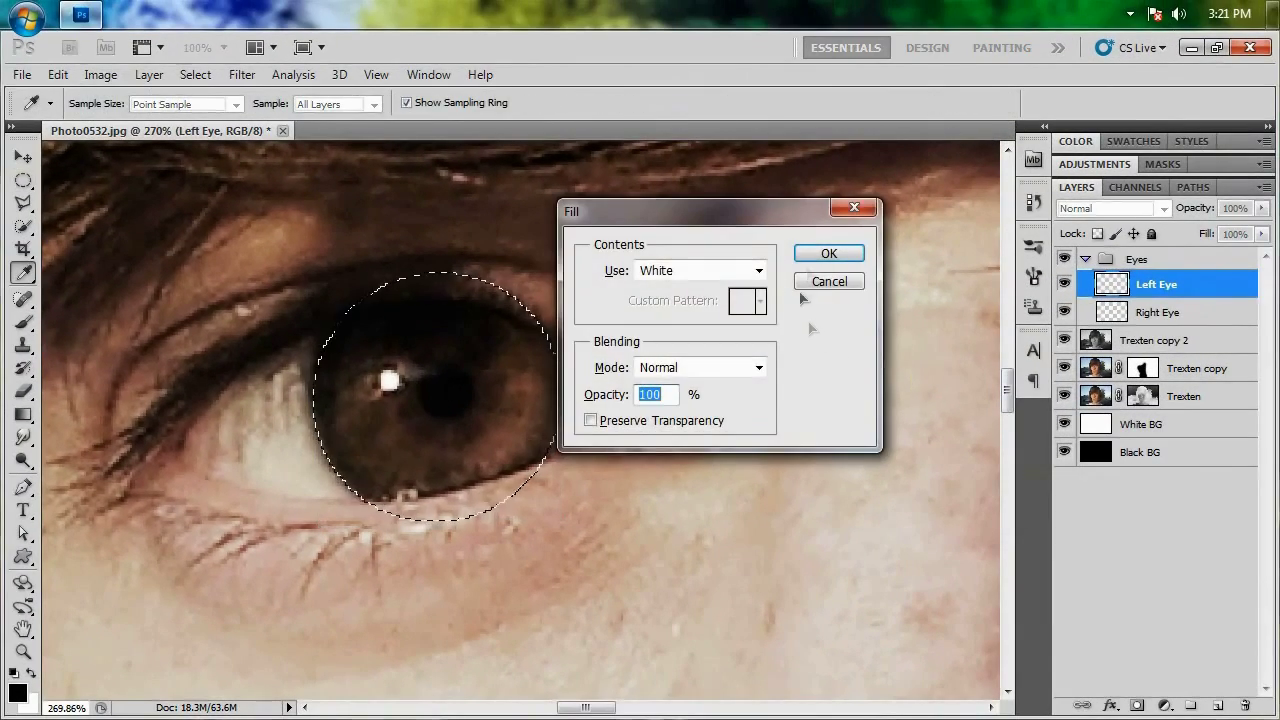
left_click(826, 253)
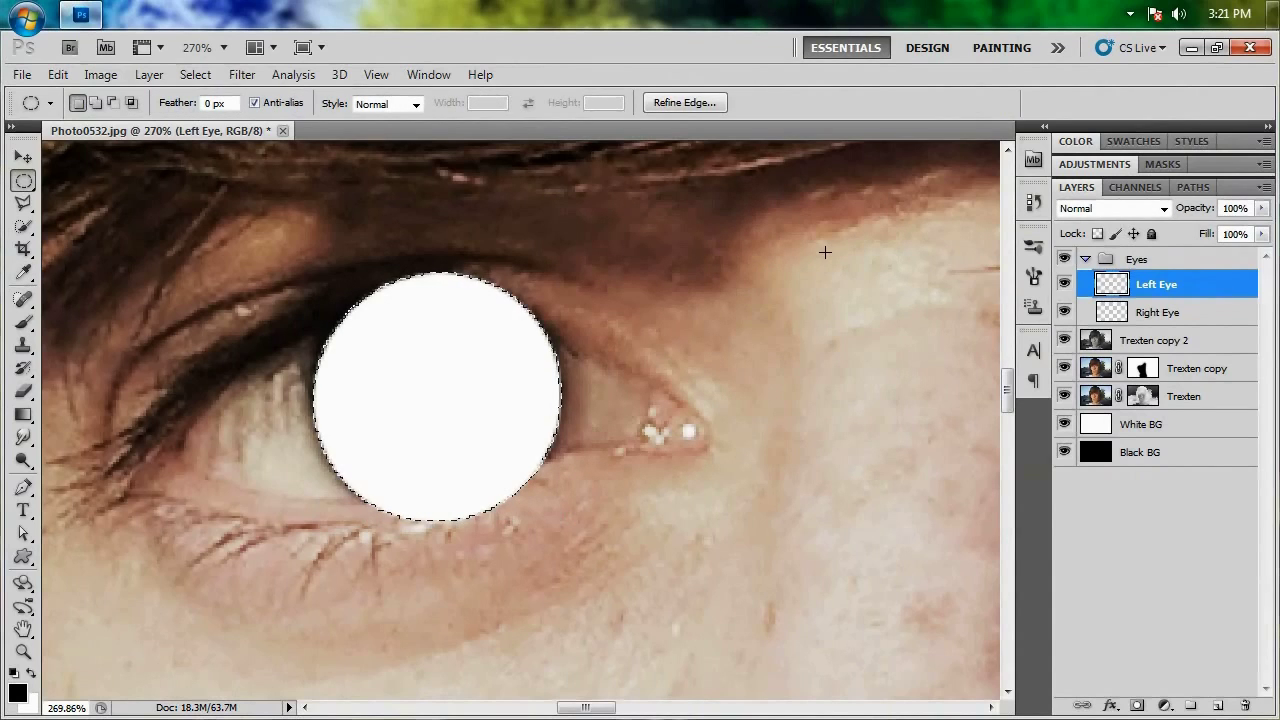
key("ctrl+d")
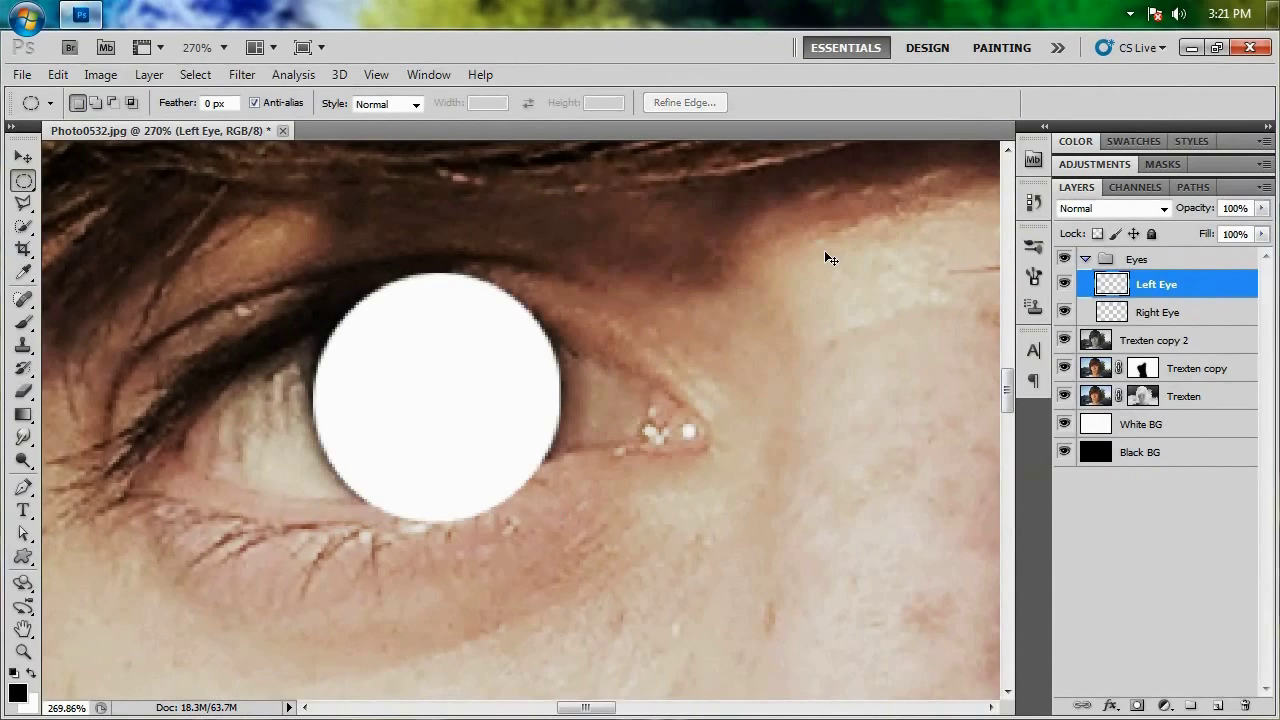
key("ctrl+0")
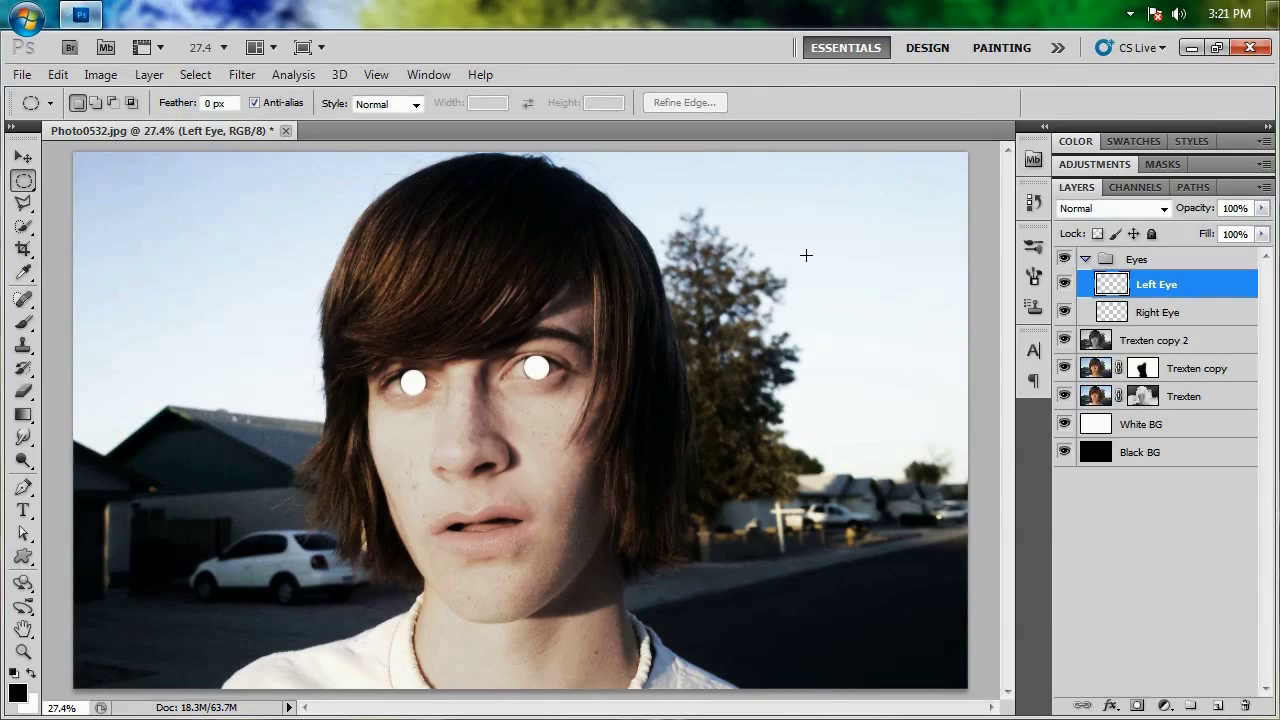
Step: Add a Gradient Overlay effect to the Right Eye layer and set its style to Radial
left_click(1177, 316)
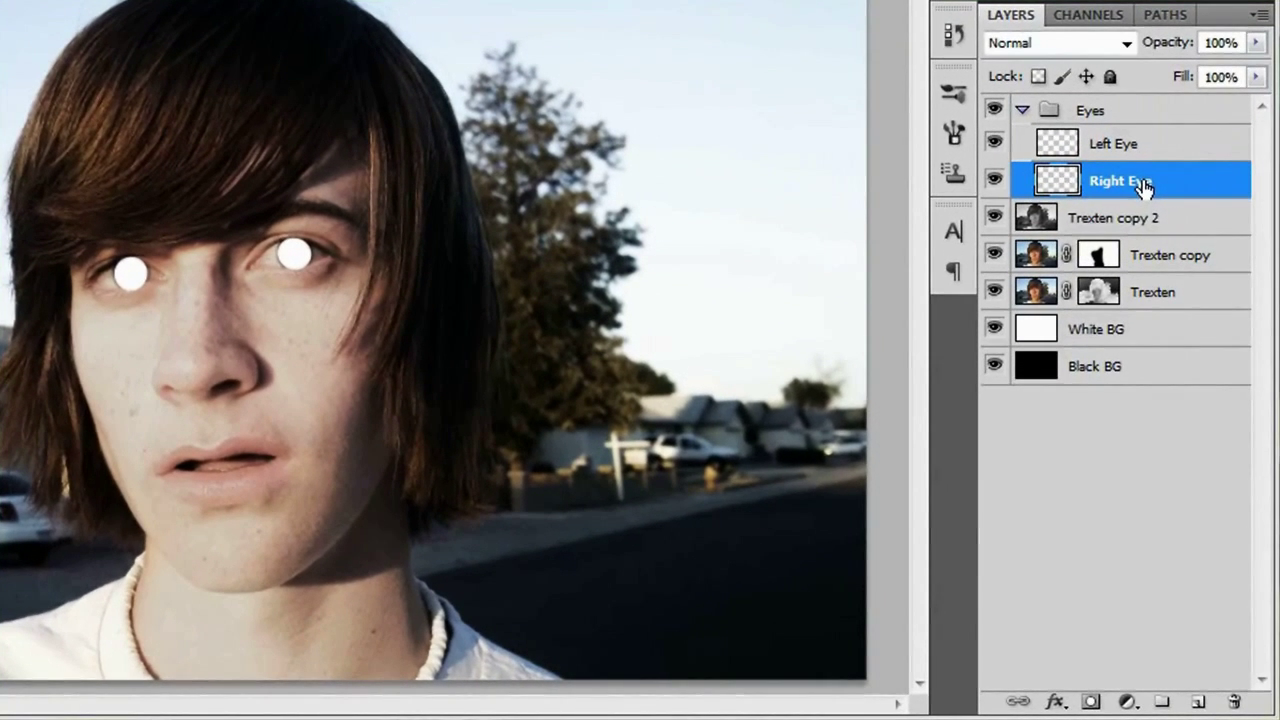
left_click(1057, 704)
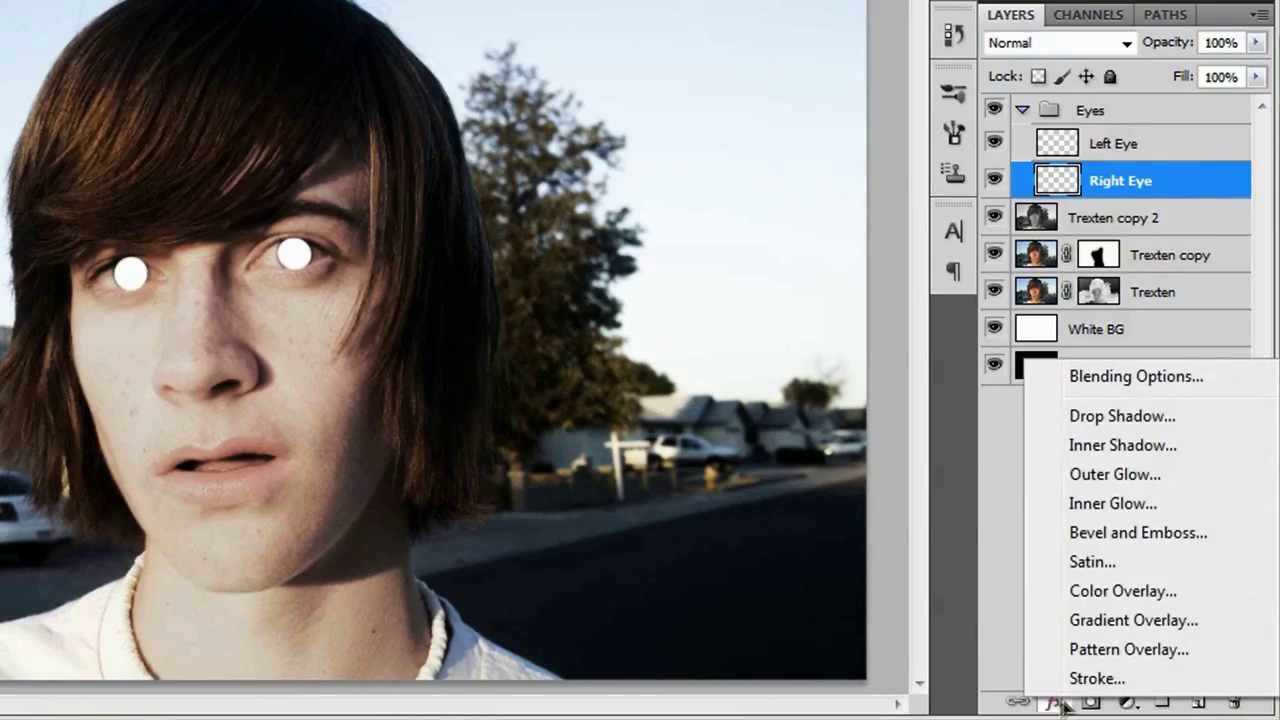
left_click(1135, 620)
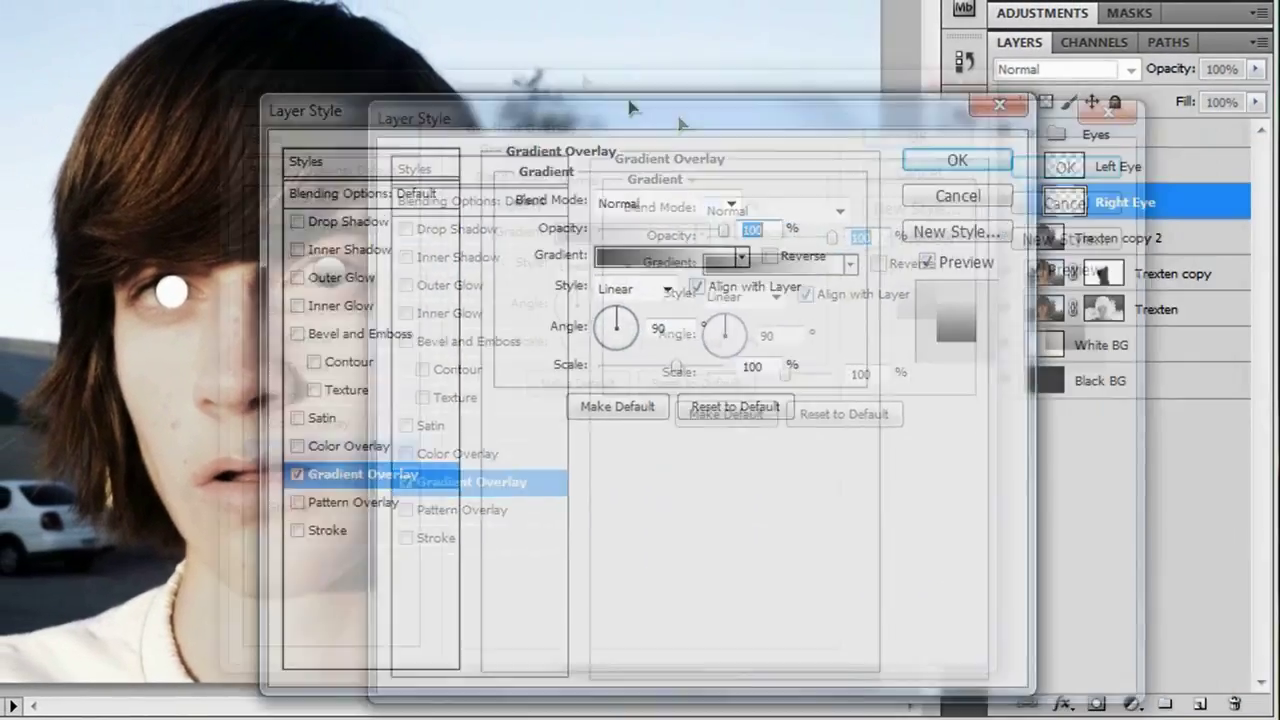
left_click_drag(629, 107, 836, 48)
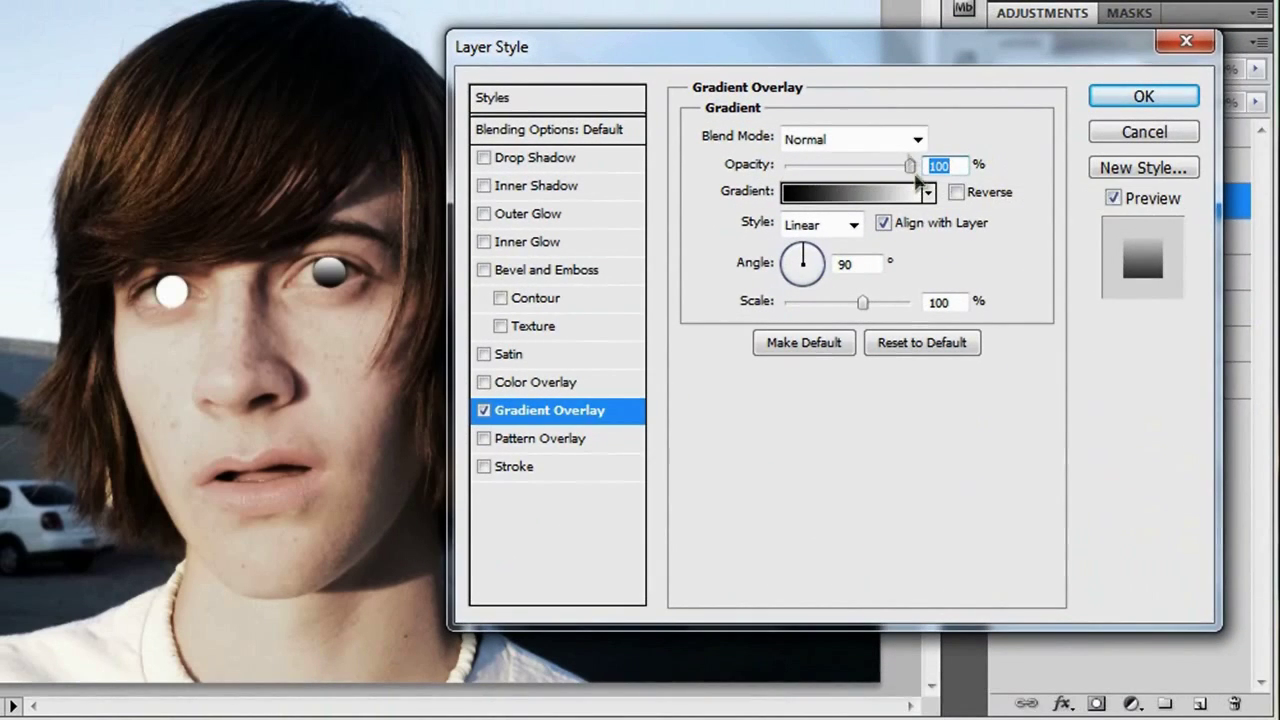
left_click(852, 226)
left_click(800, 272)
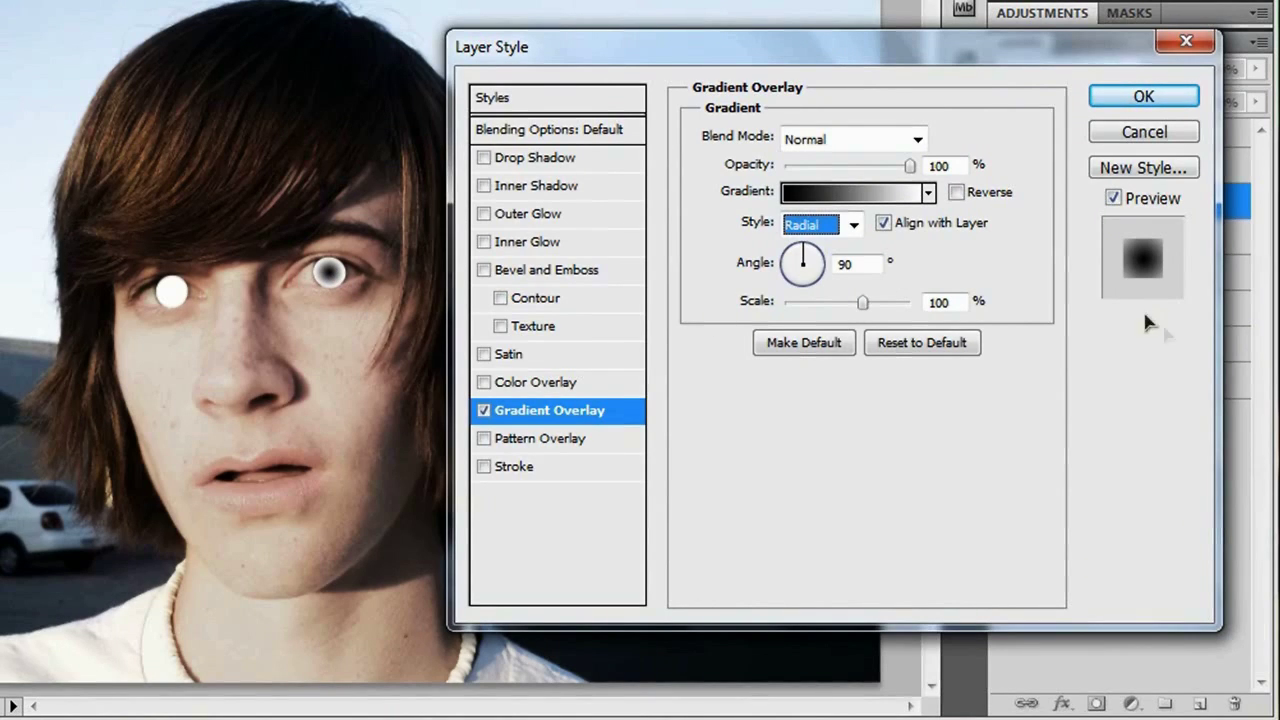
Step: Open the Right Eye overlay's gradient for editing and move its black colour stop to a location of 27%
left_click(877, 195)
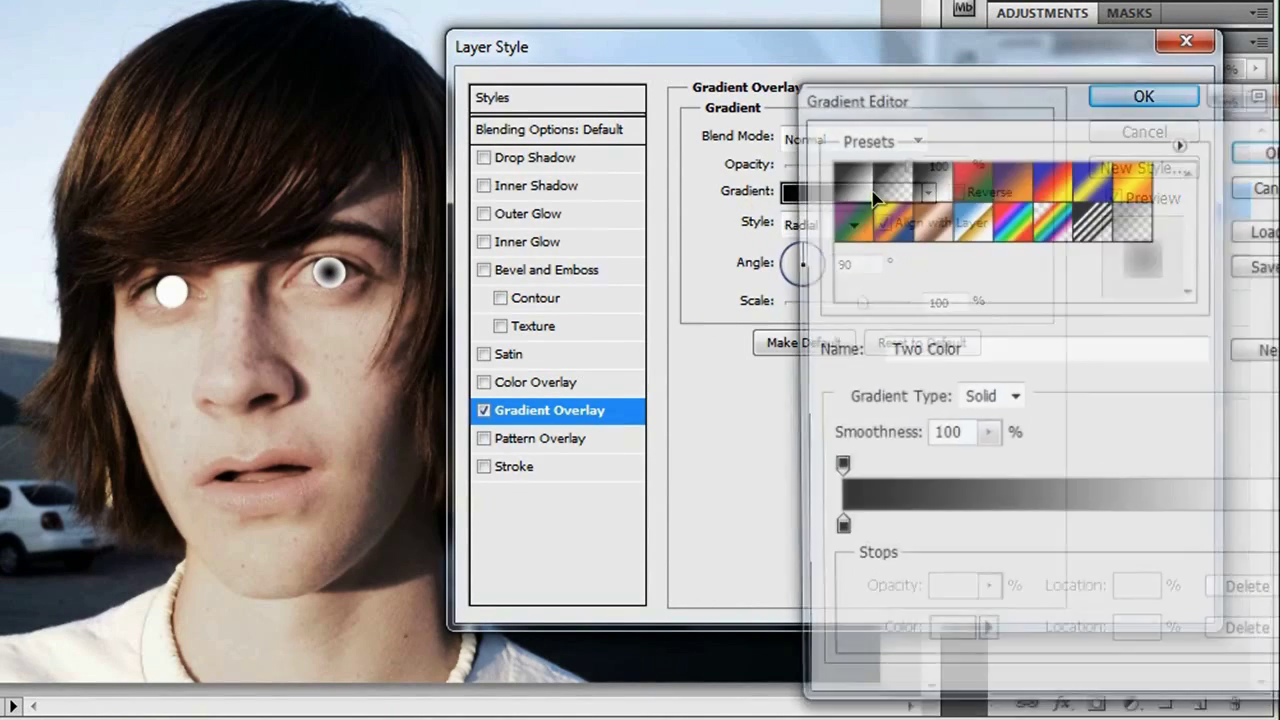
left_click_drag(1068, 120, 747, 0)
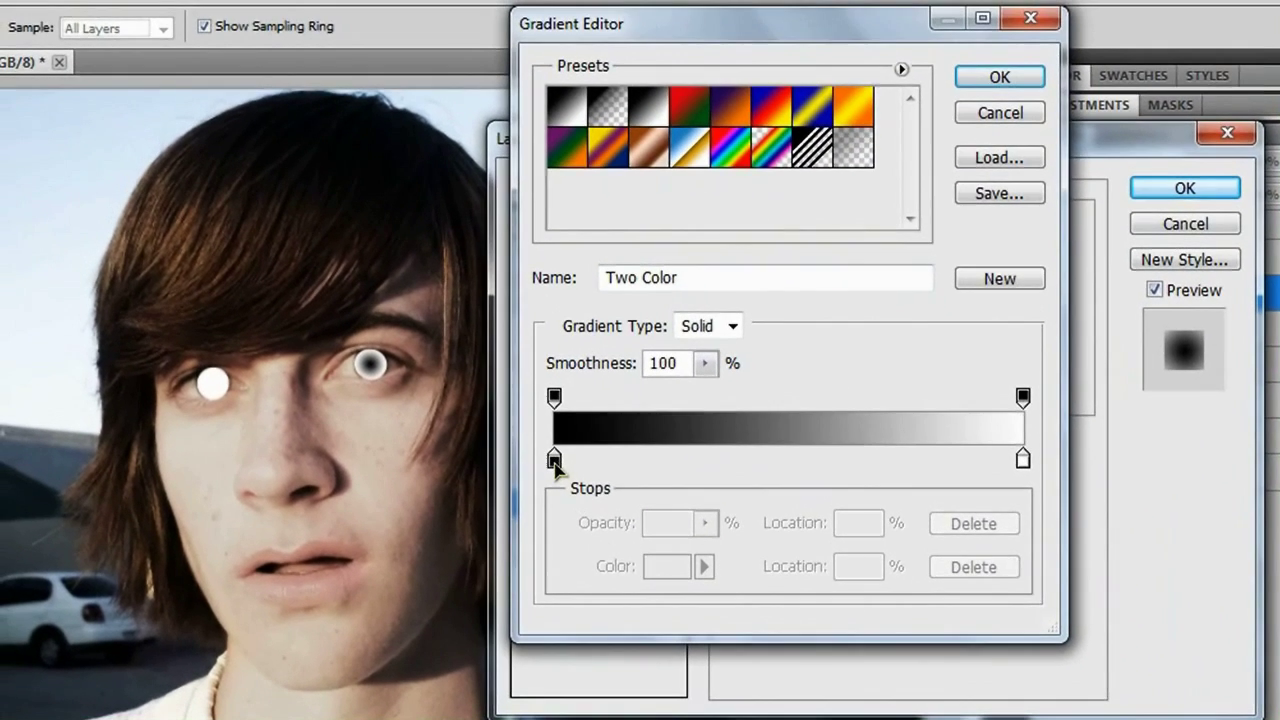
left_click_drag(554, 460, 690, 482)
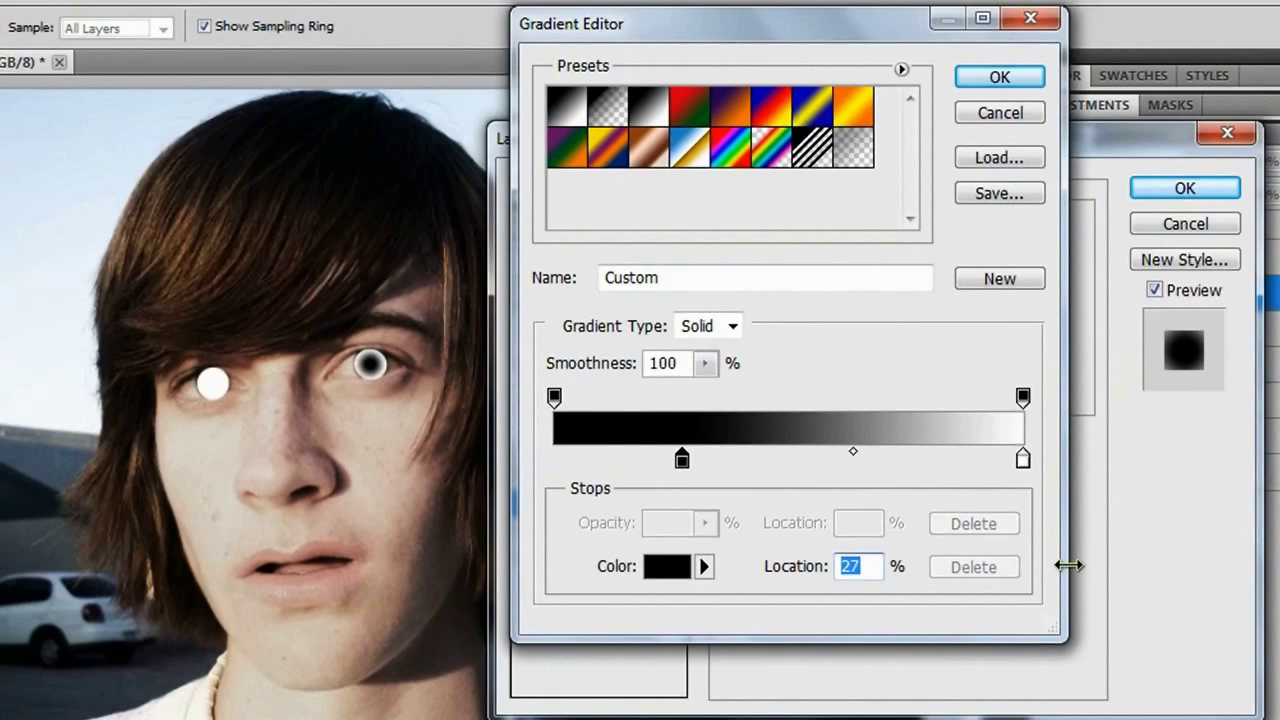
Step: Change the gradient's white end stop at 100% to brown, RGB 120, 60, 15
left_click(1023, 460)
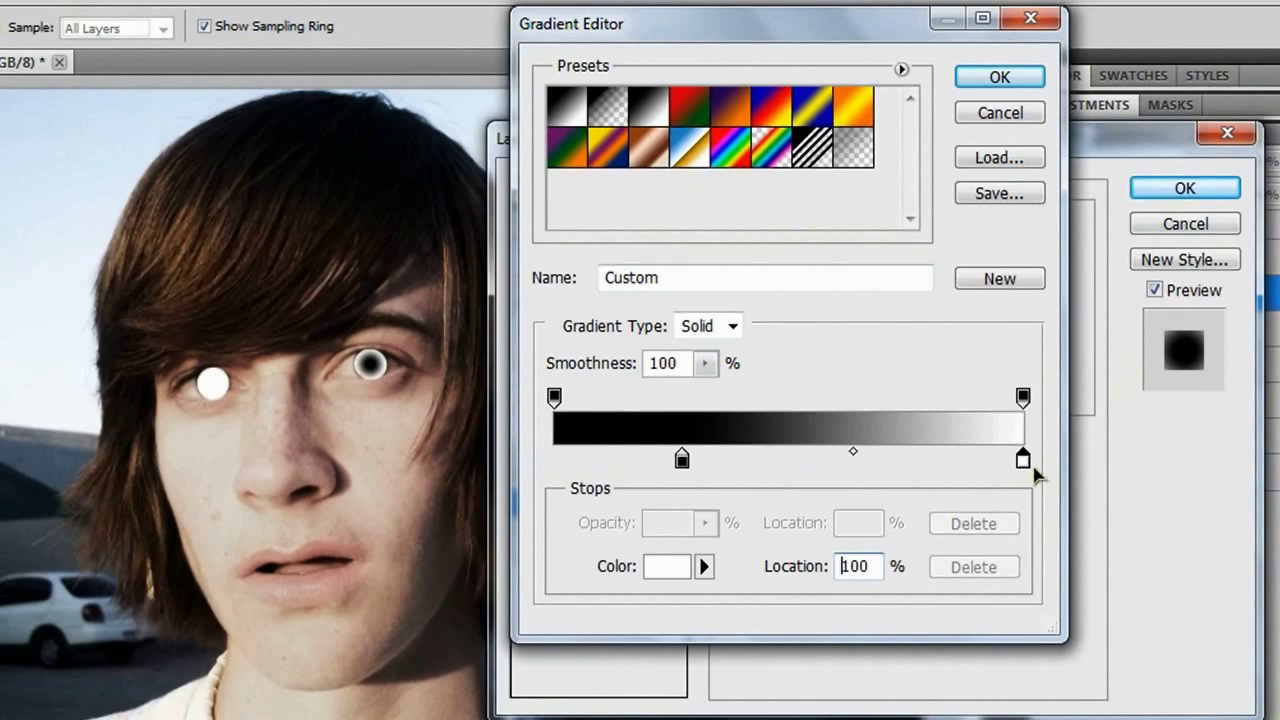
left_click(662, 570)
left_click_drag(1088, 455, 743, 8)
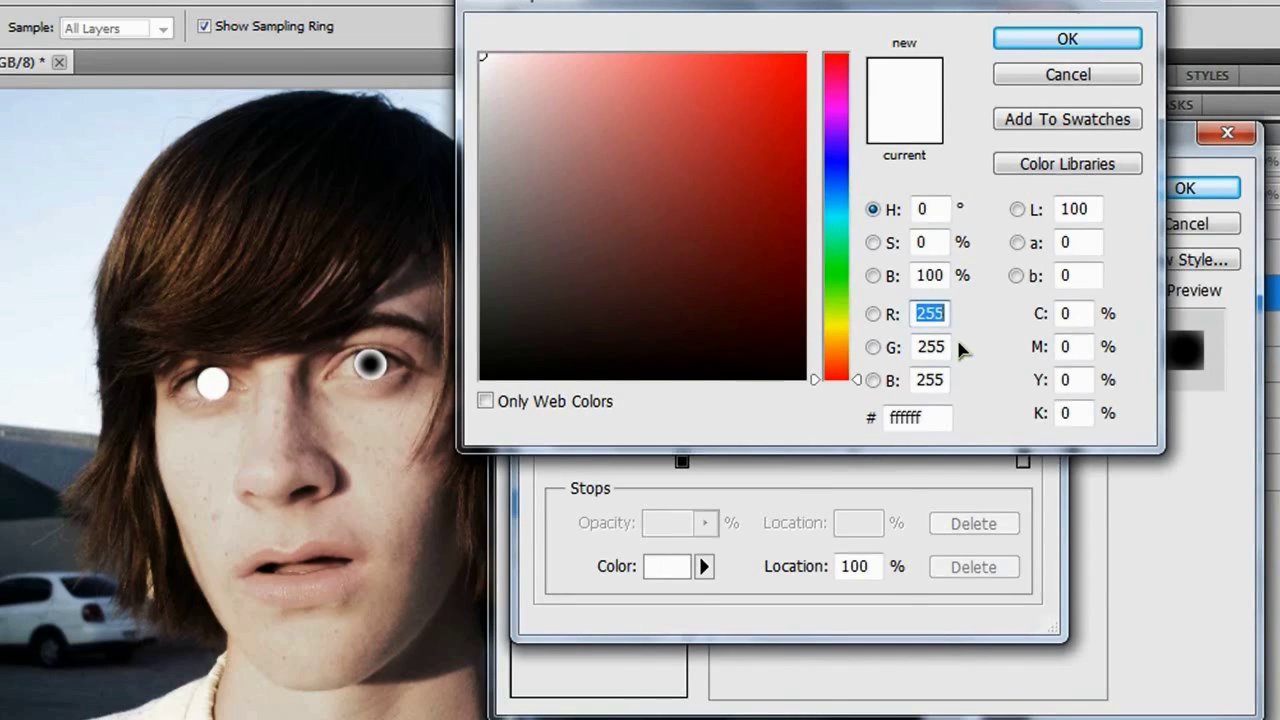
type("120")
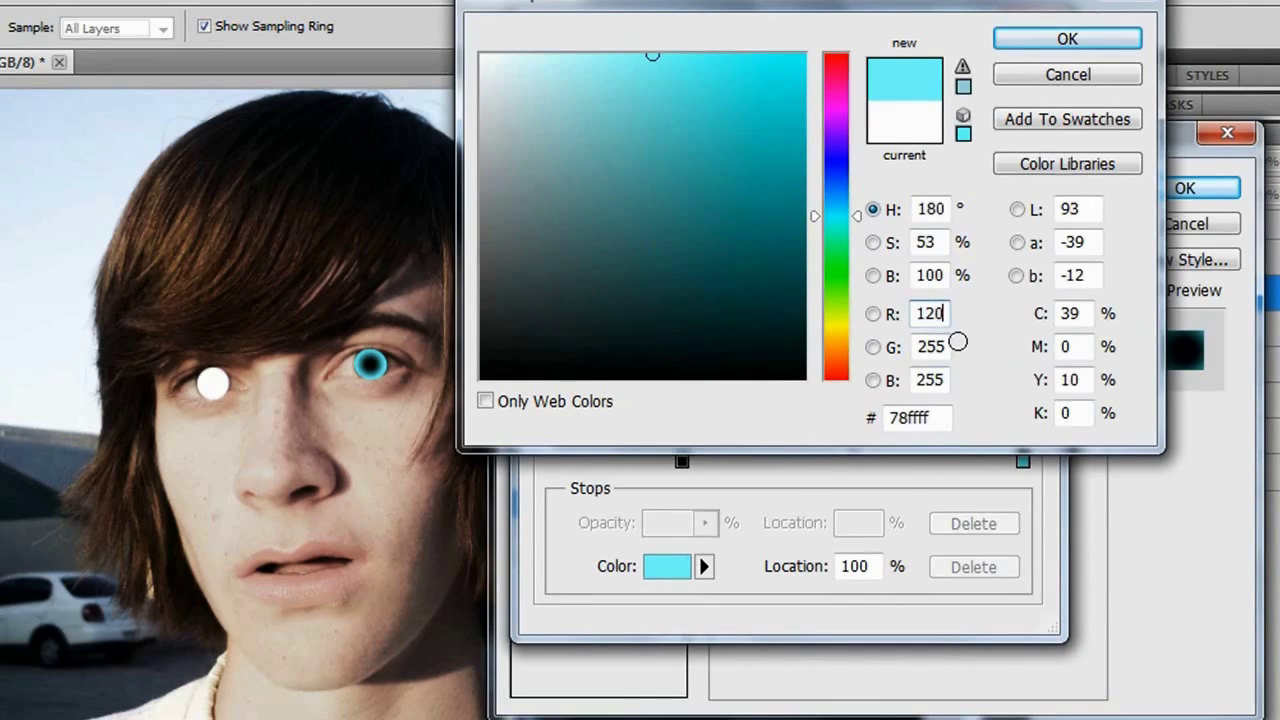
key("Tab")
type("60")
key("Tab")
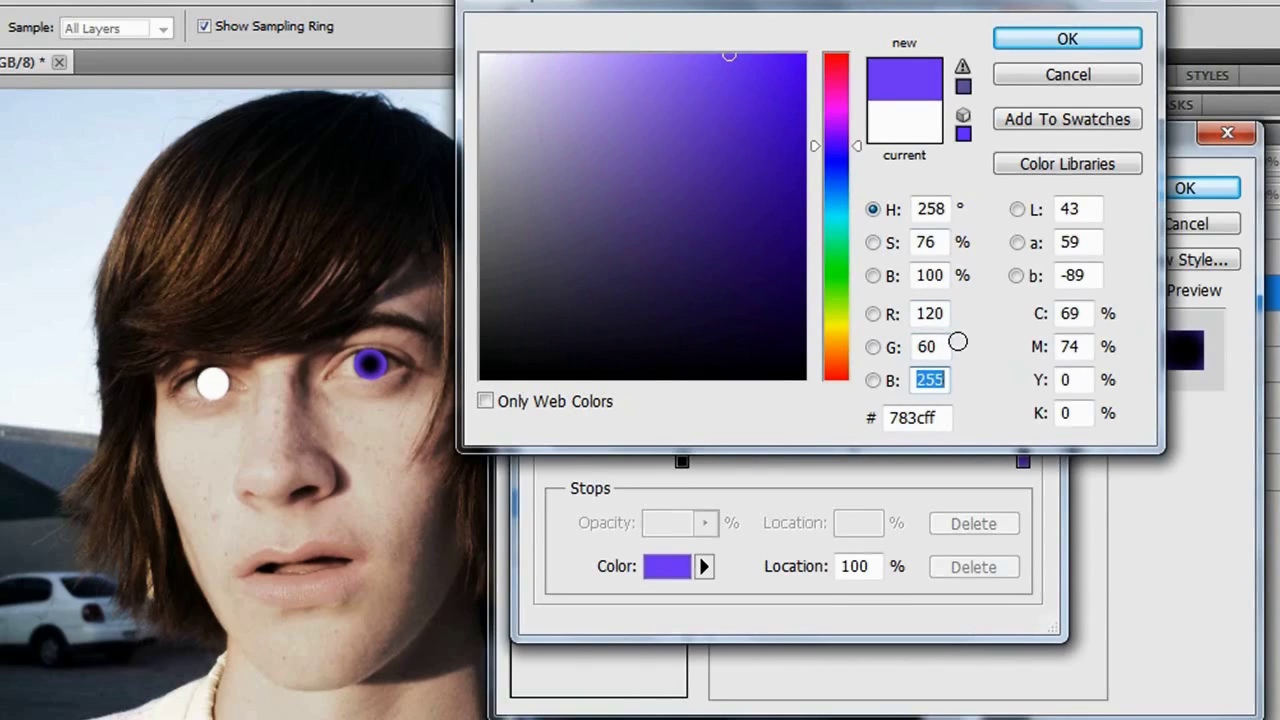
type("15")
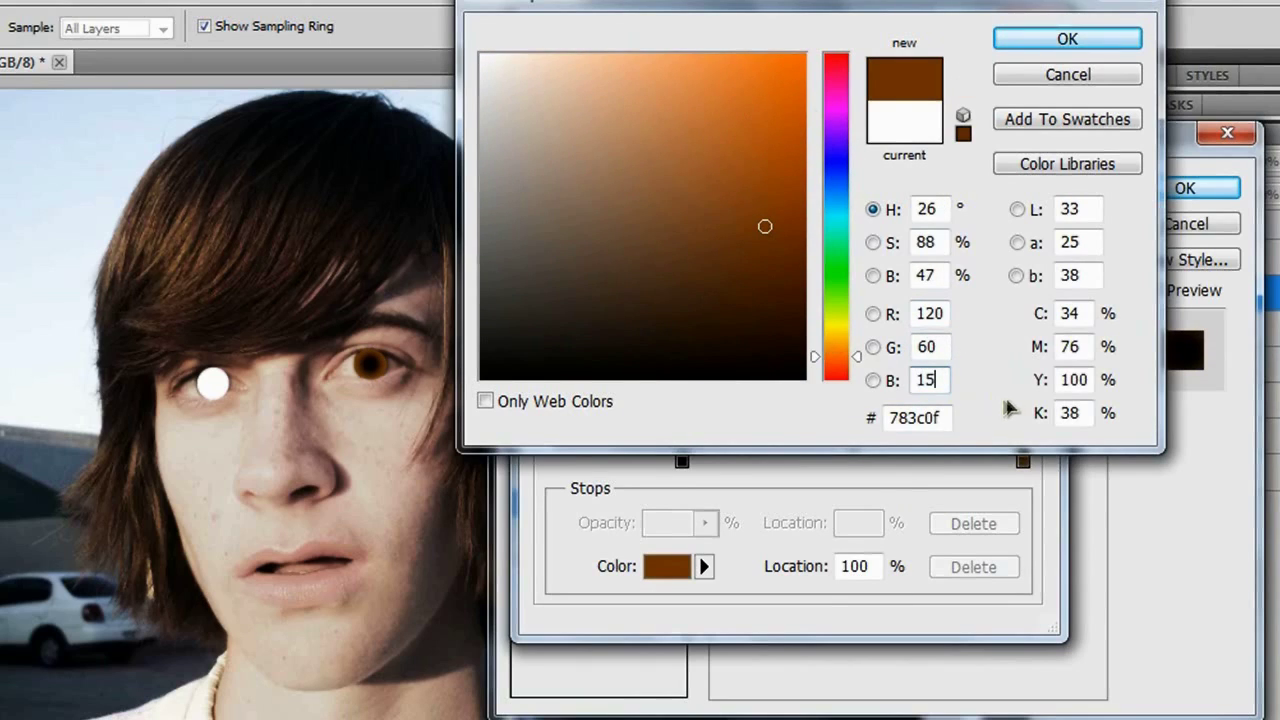
left_click_drag(942, 418, 832, 420)
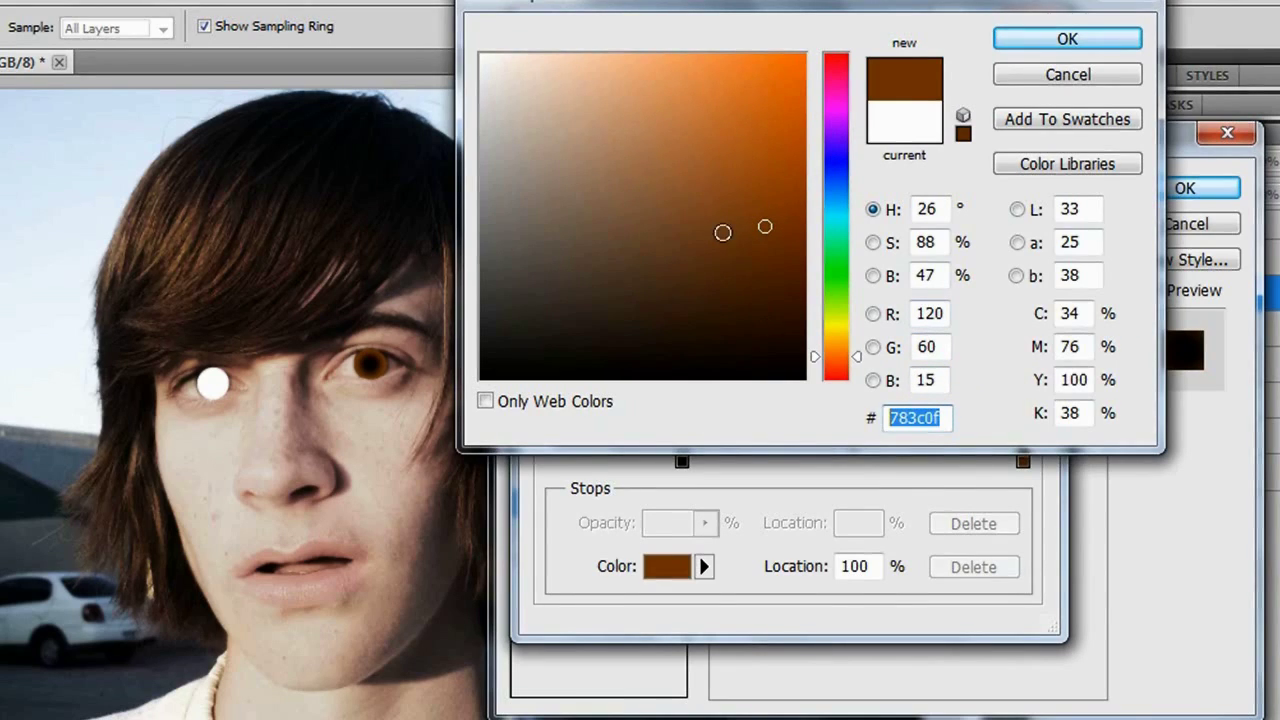
left_click(1074, 42)
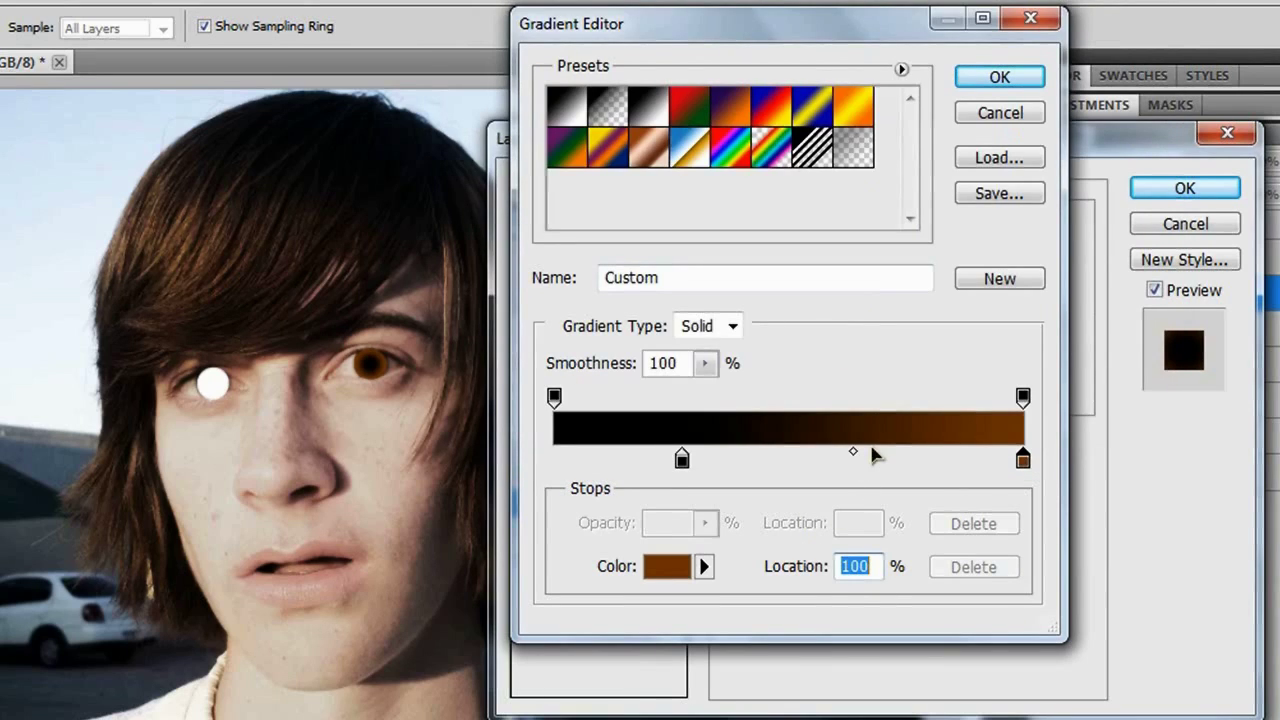
Step: Add a middle colour stop at 64% to the gradient and colour it golden yellow, RGB 255, 225, 0
left_click_drag(862, 459, 858, 461)
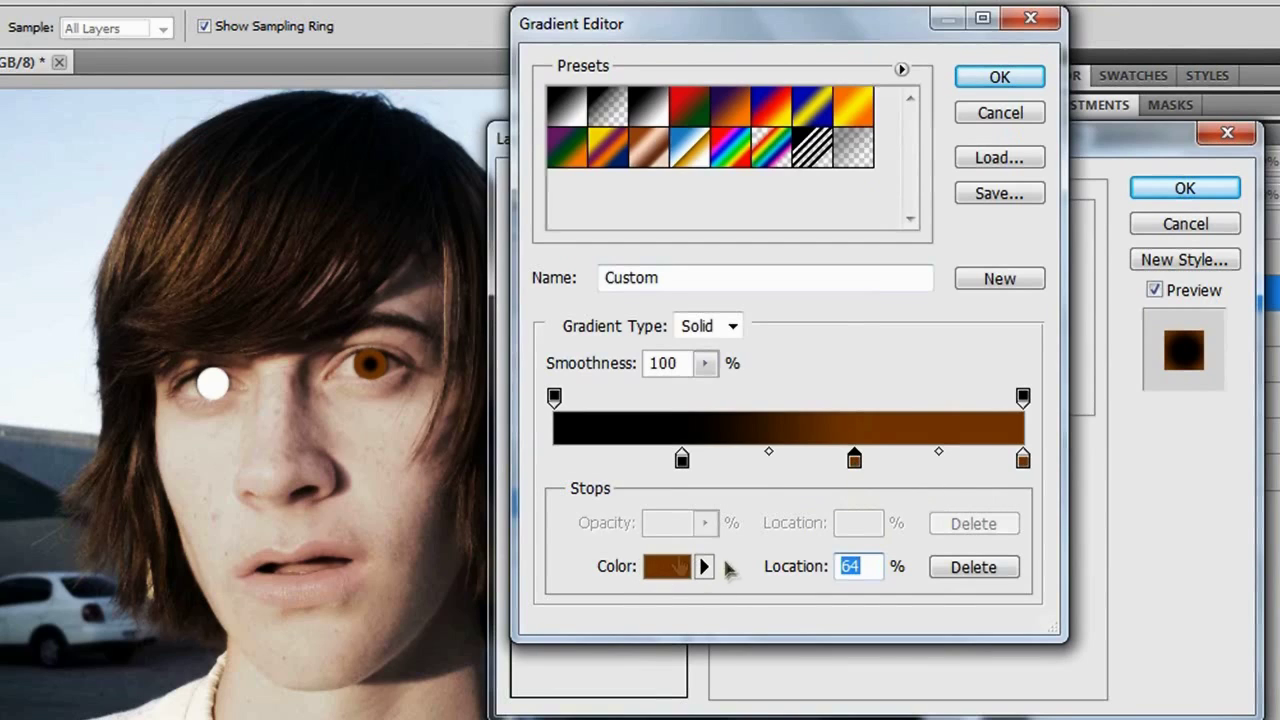
left_click(675, 568)
left_click_drag(864, 356, 854, 330)
left_click(820, 46)
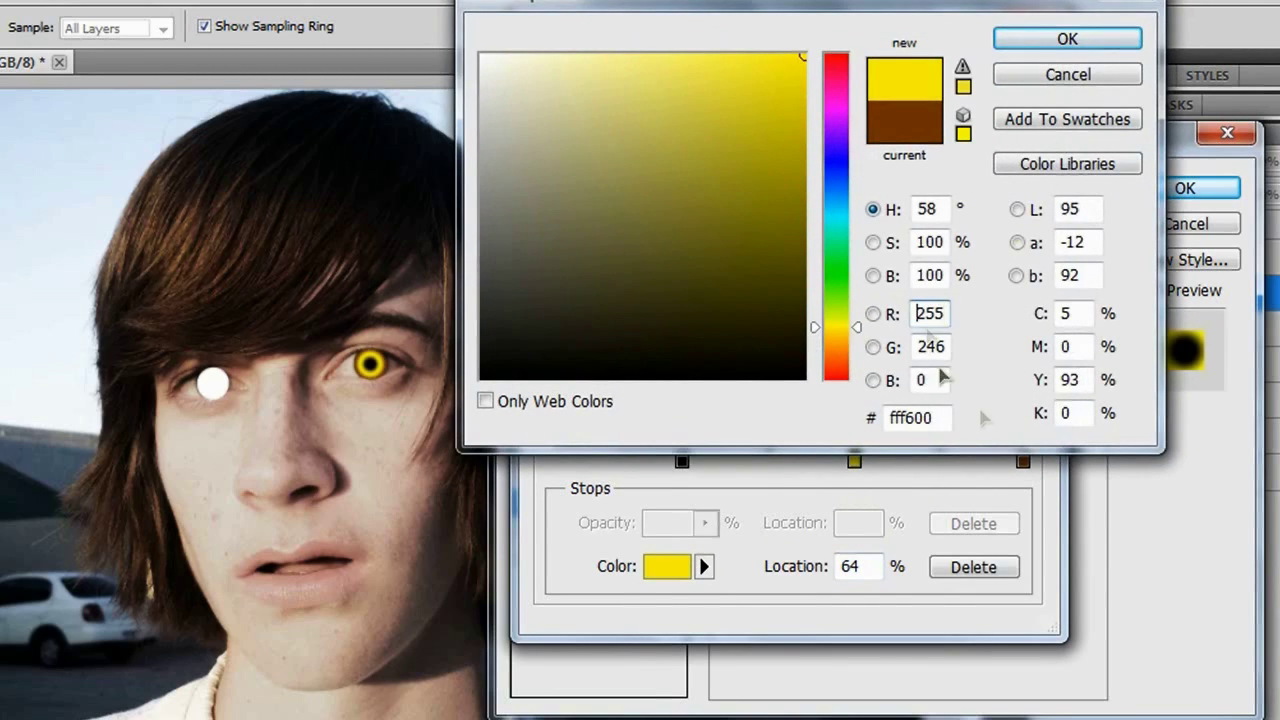
double_click(920, 314)
left_click_drag(925, 347, 1006, 355)
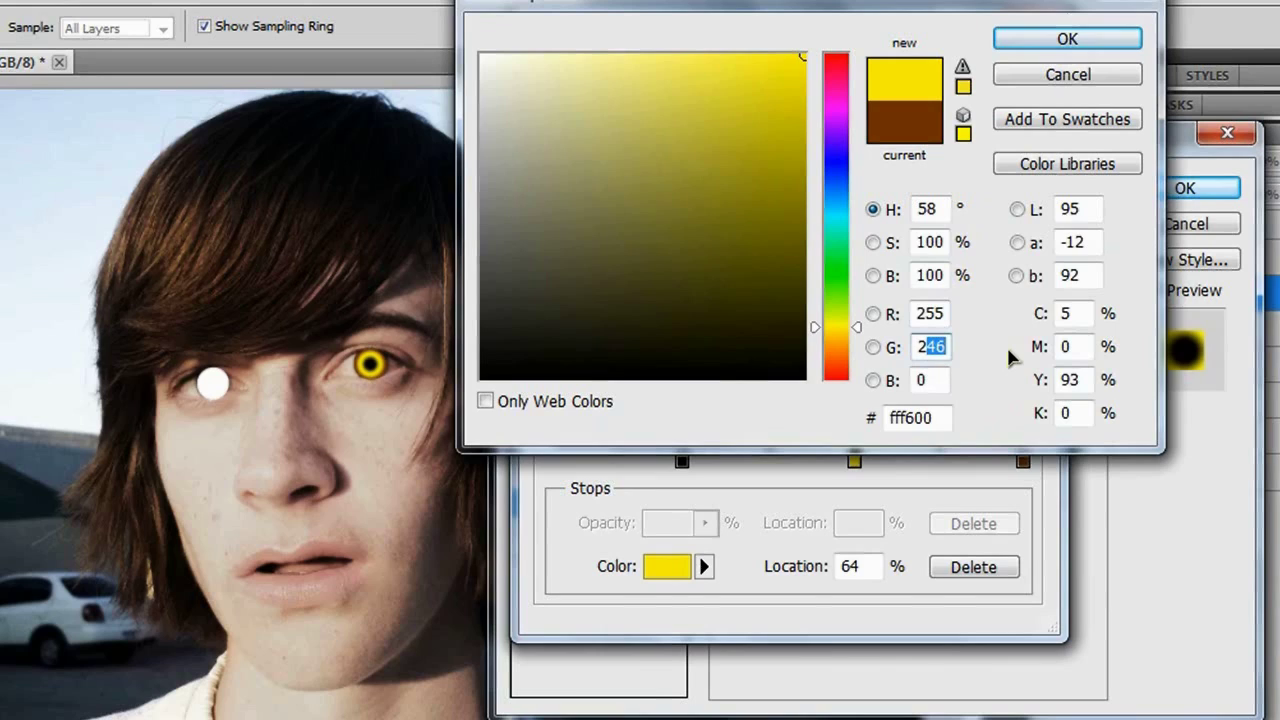
type("25")
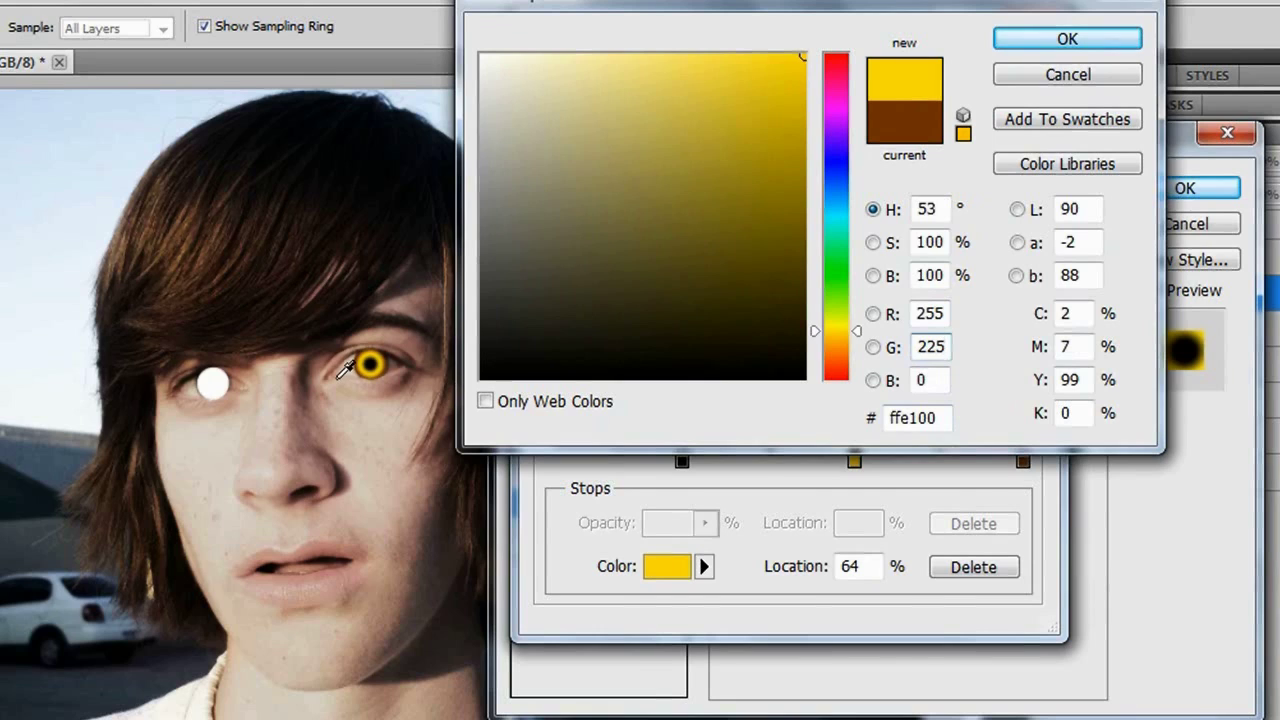
left_click(1066, 38)
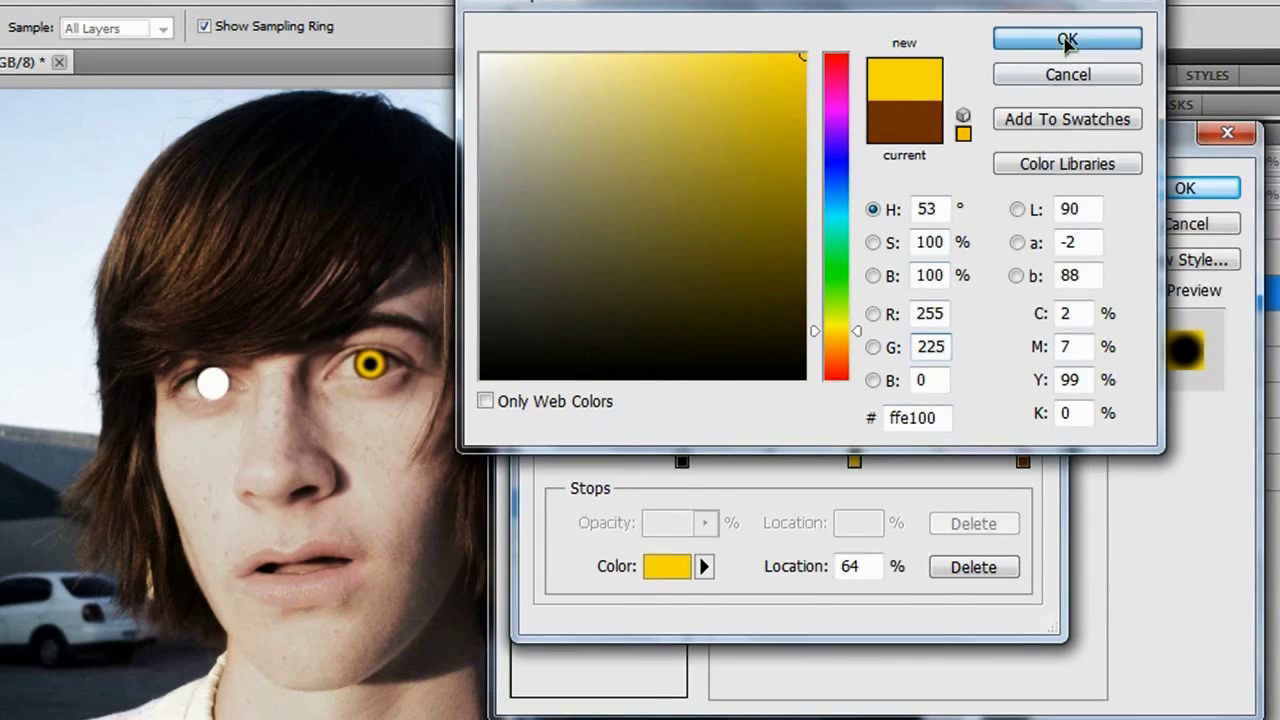
Step: Accept the edited gradient and set the Gradient Overlay effect's blend mode to Overlay
left_click(998, 82)
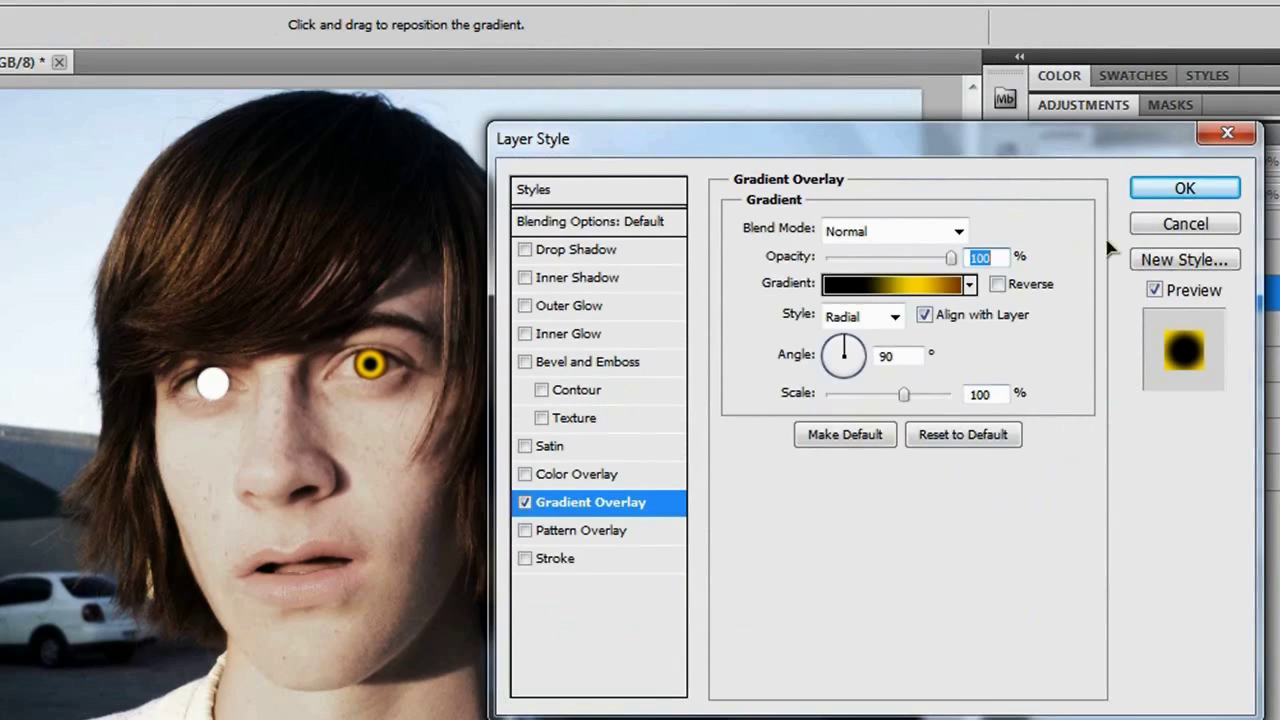
left_click(912, 231)
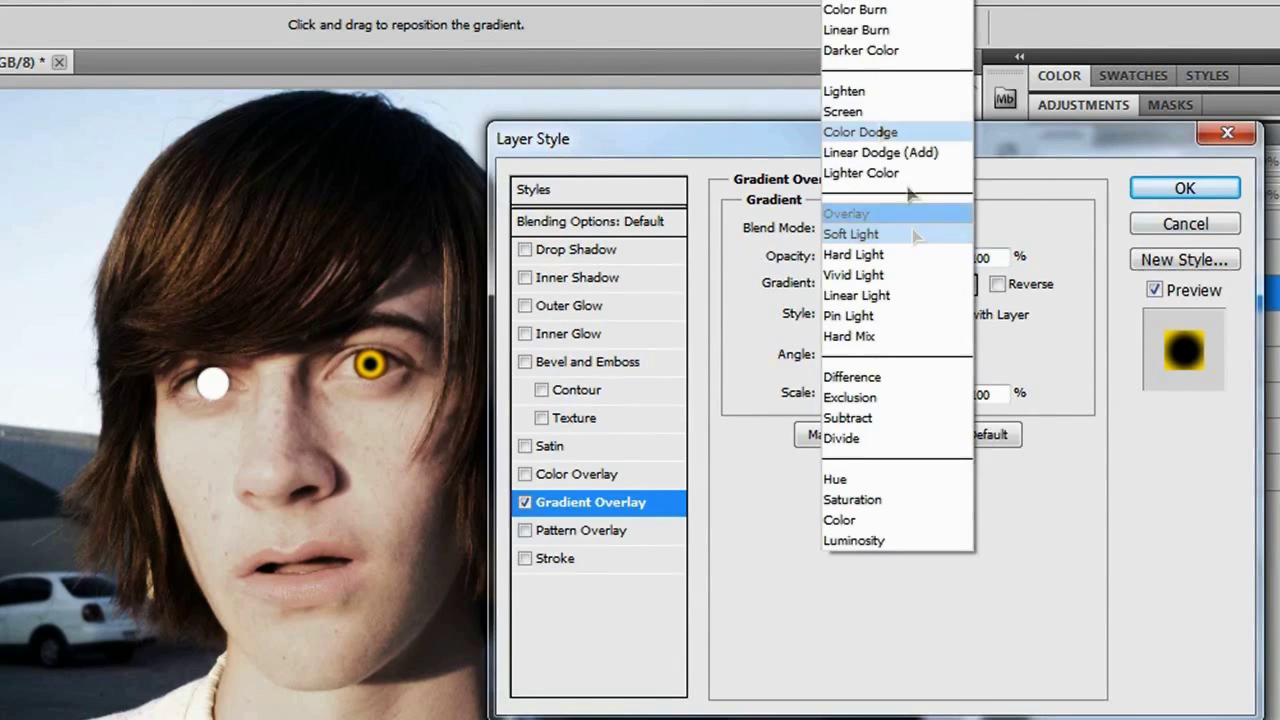
left_click(846, 213)
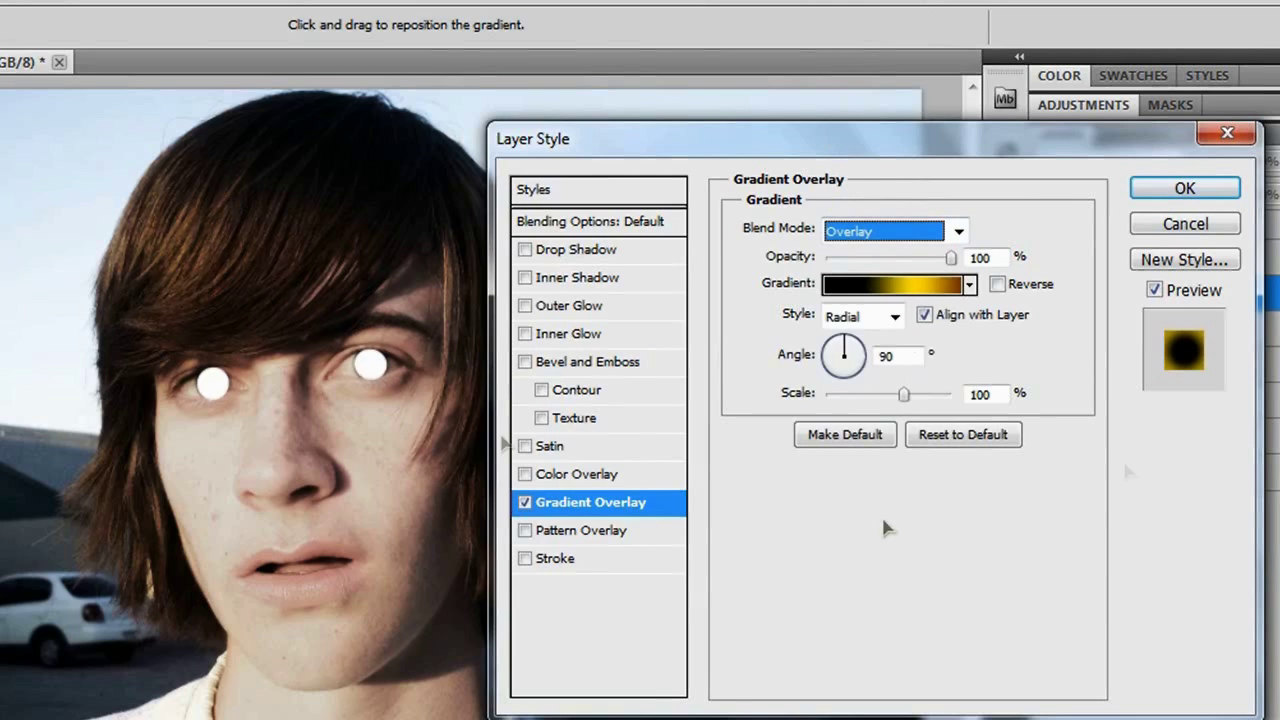
left_click(1185, 190)
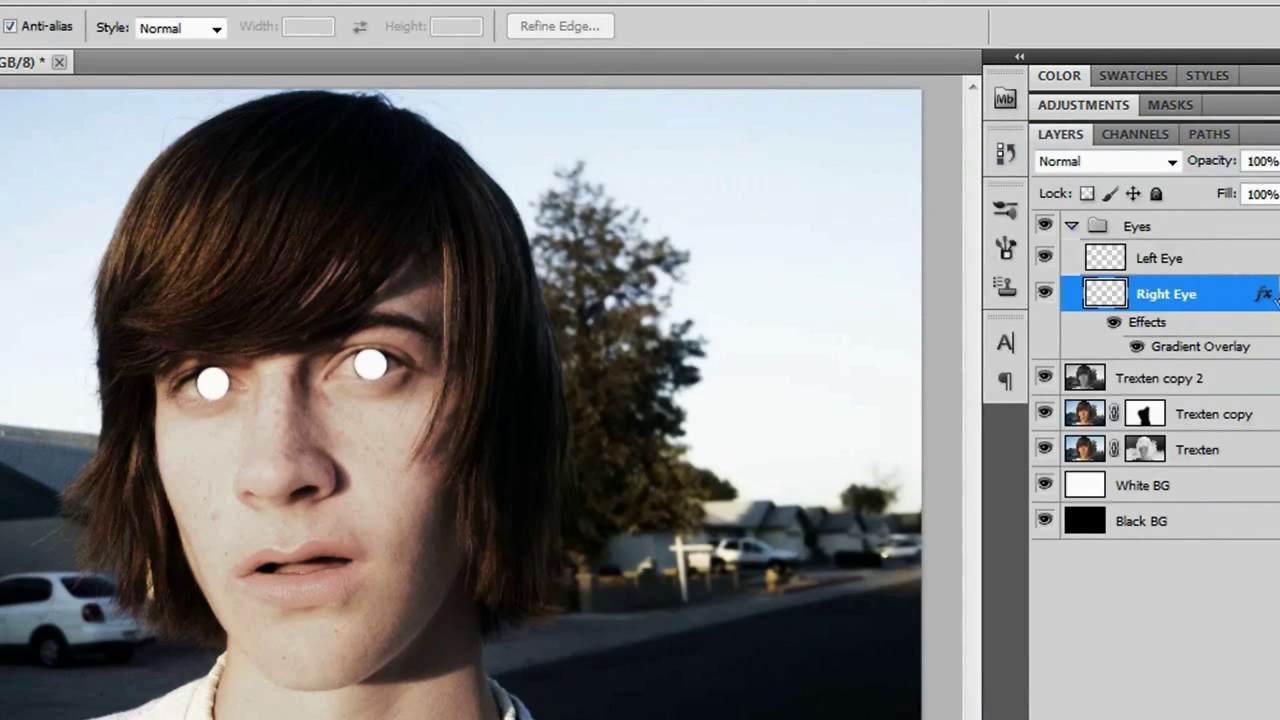
Step: Collapse the Right Eye layer's effects list and set the layer's blend mode to Overlay
left_click(1274, 296)
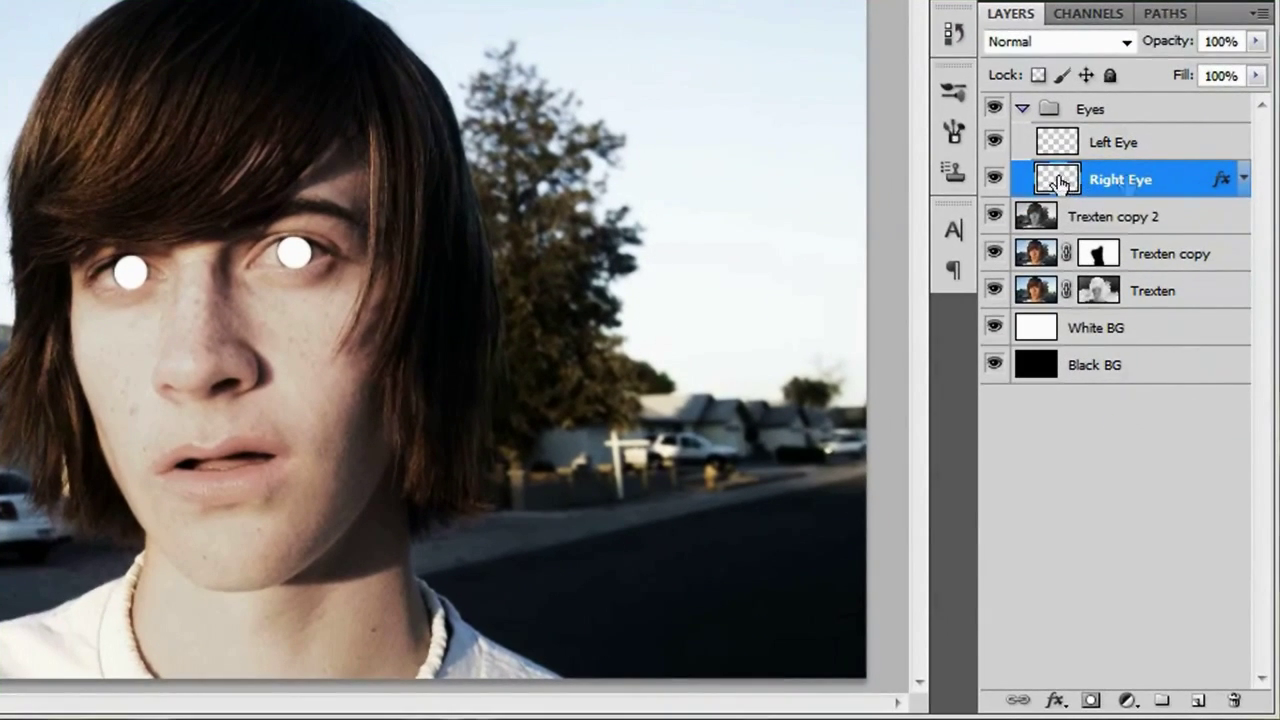
left_click(1008, 42)
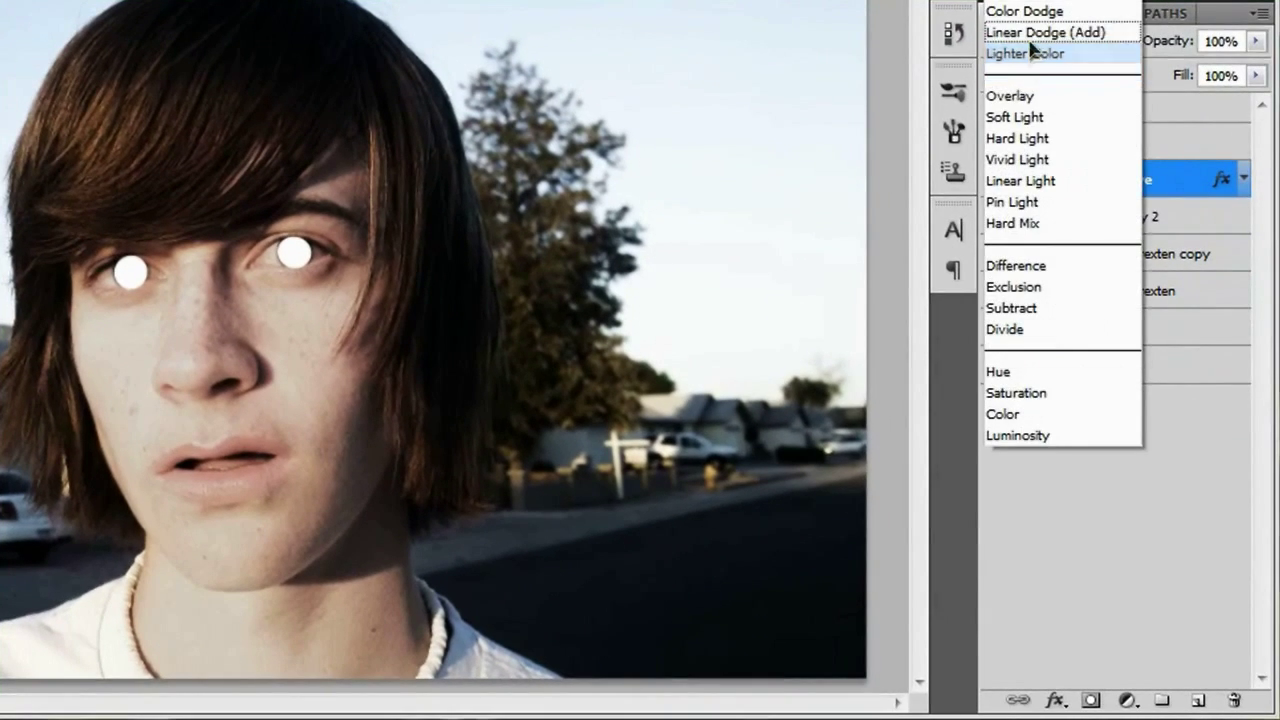
left_click(1029, 100)
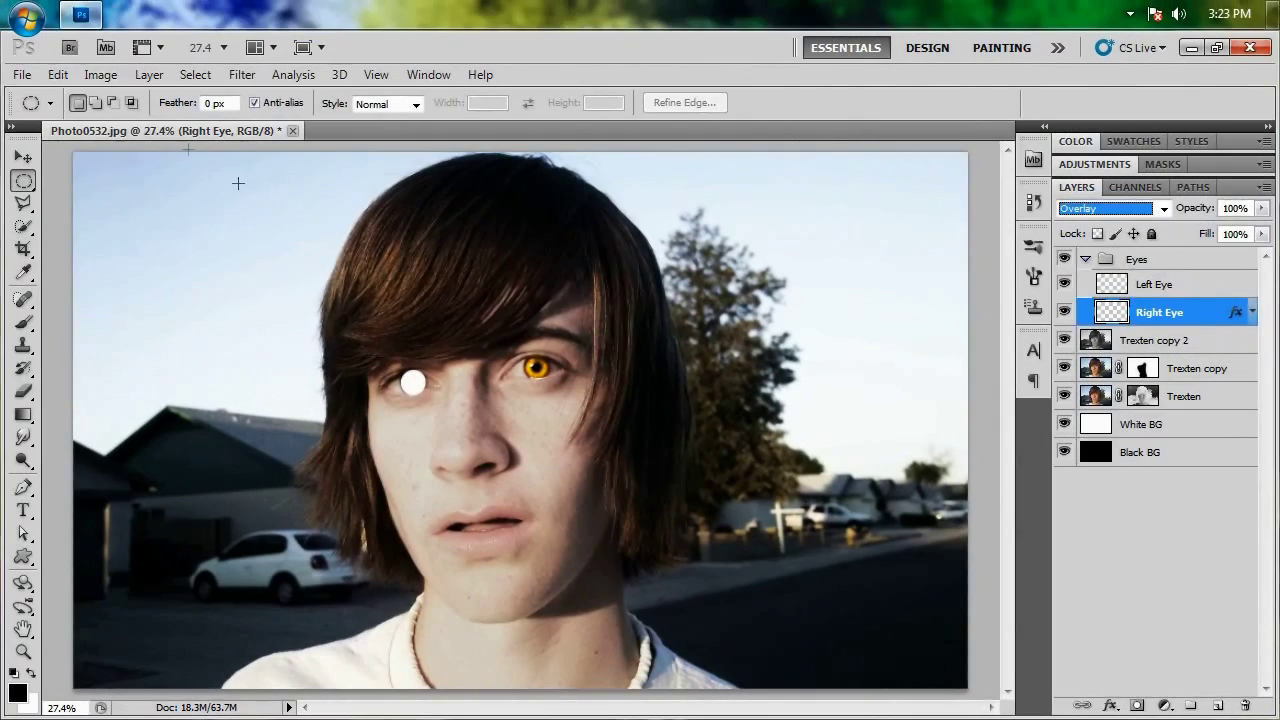
Step: Copy the layer style from the Right Eye layer and paste it onto the Left Eye layer
key("v")
key("ctrl+1")
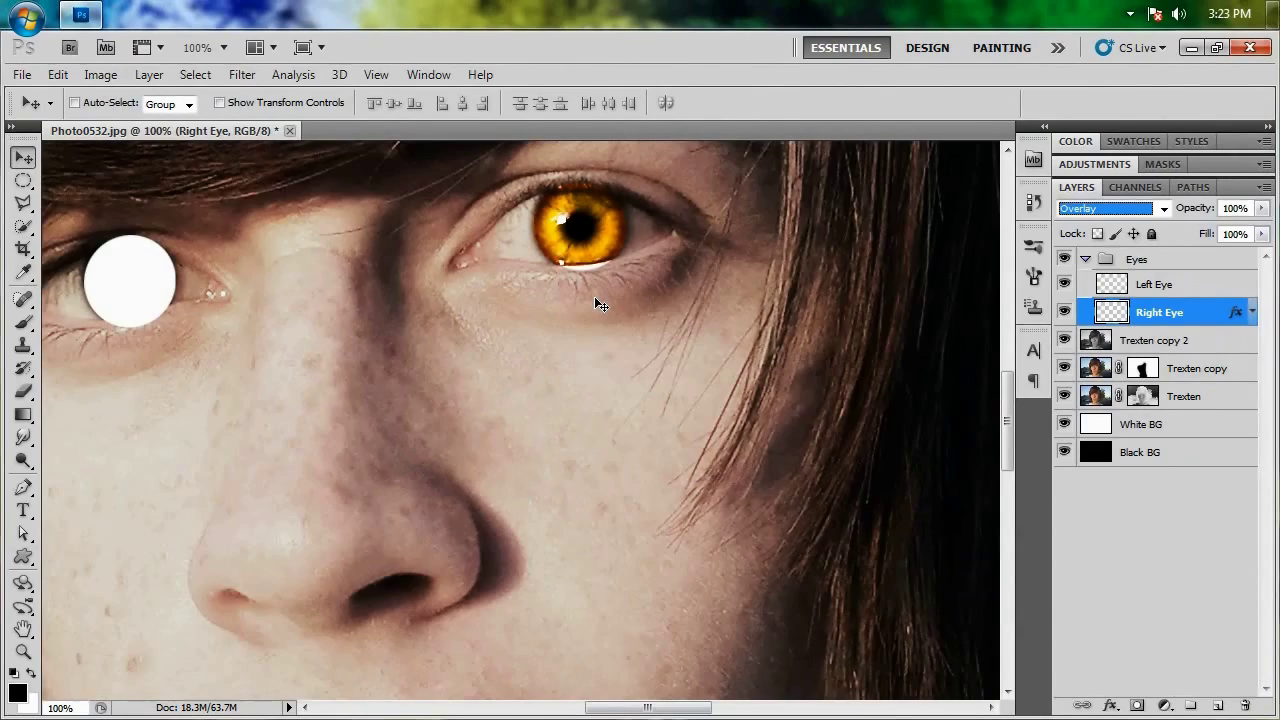
left_click_drag(360, 264, 526, 414)
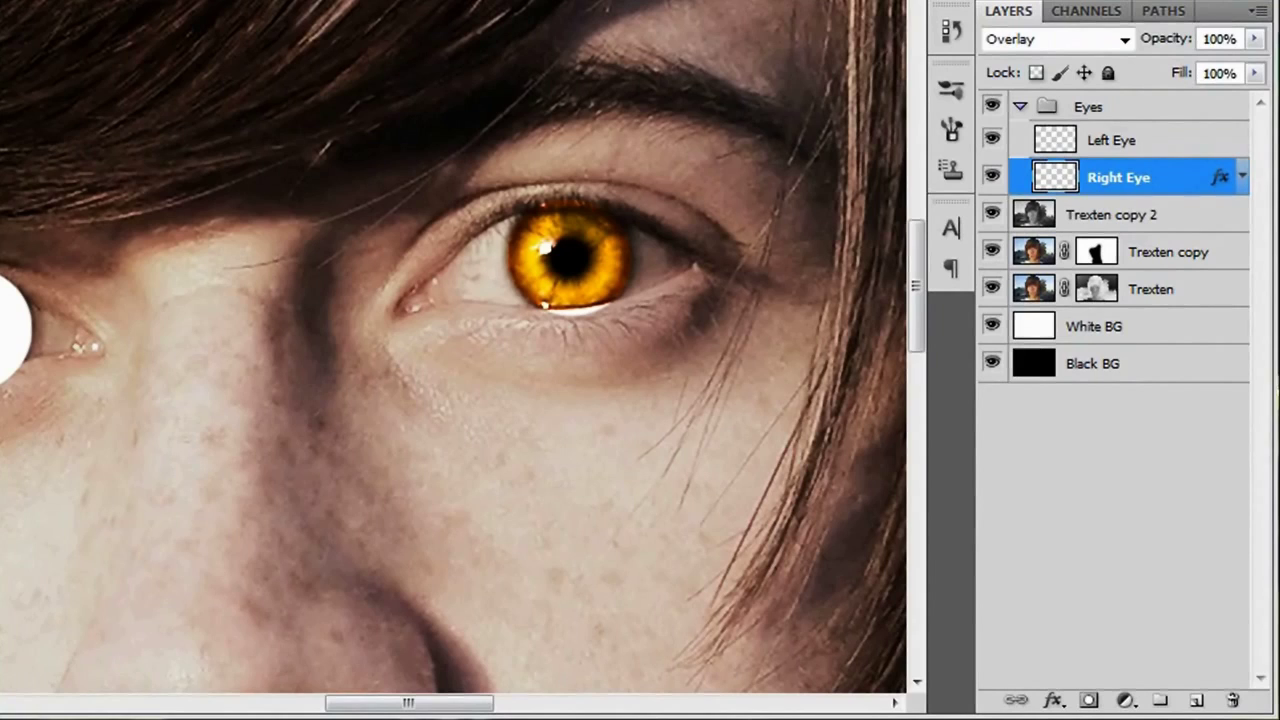
right_click(1222, 185)
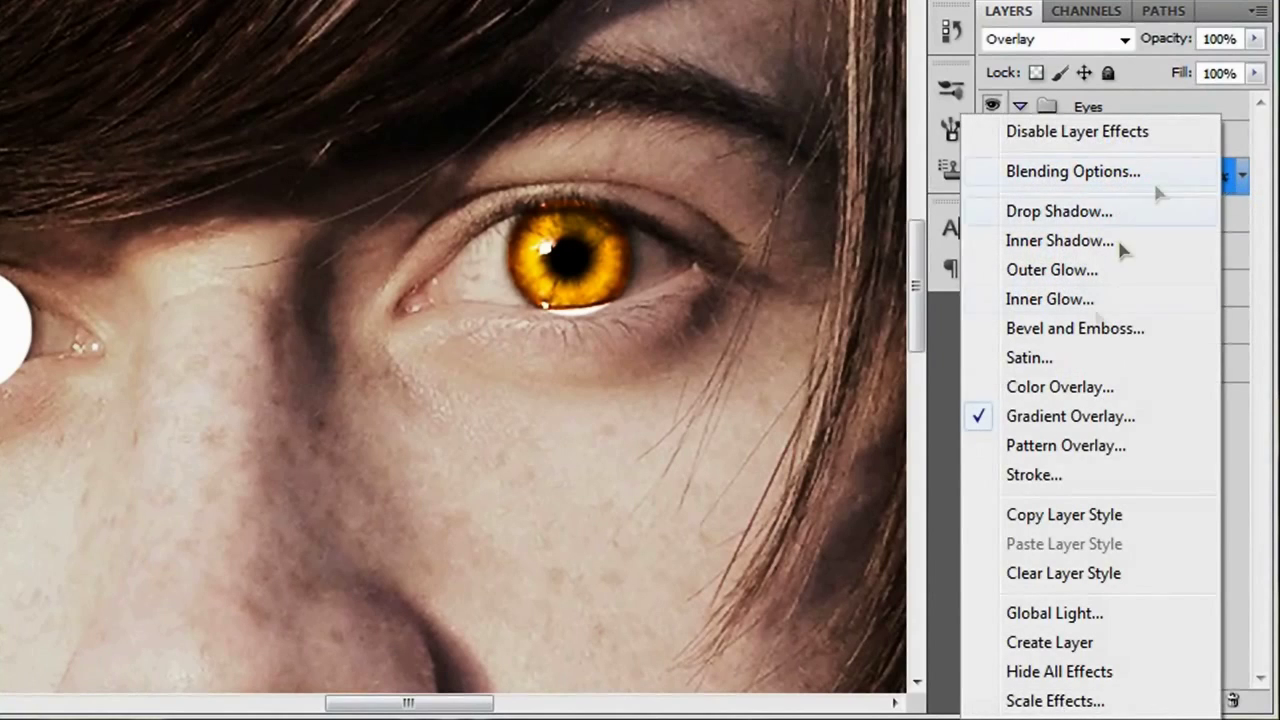
left_click(1150, 515)
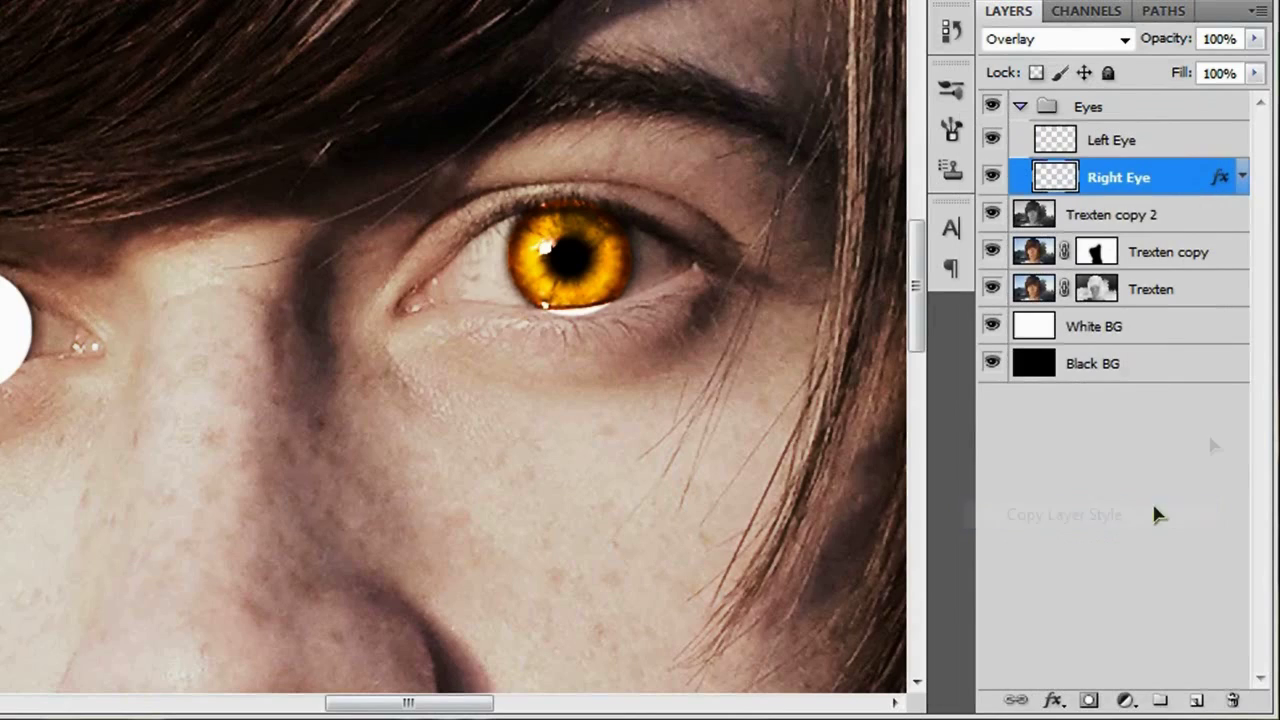
left_click(1130, 148)
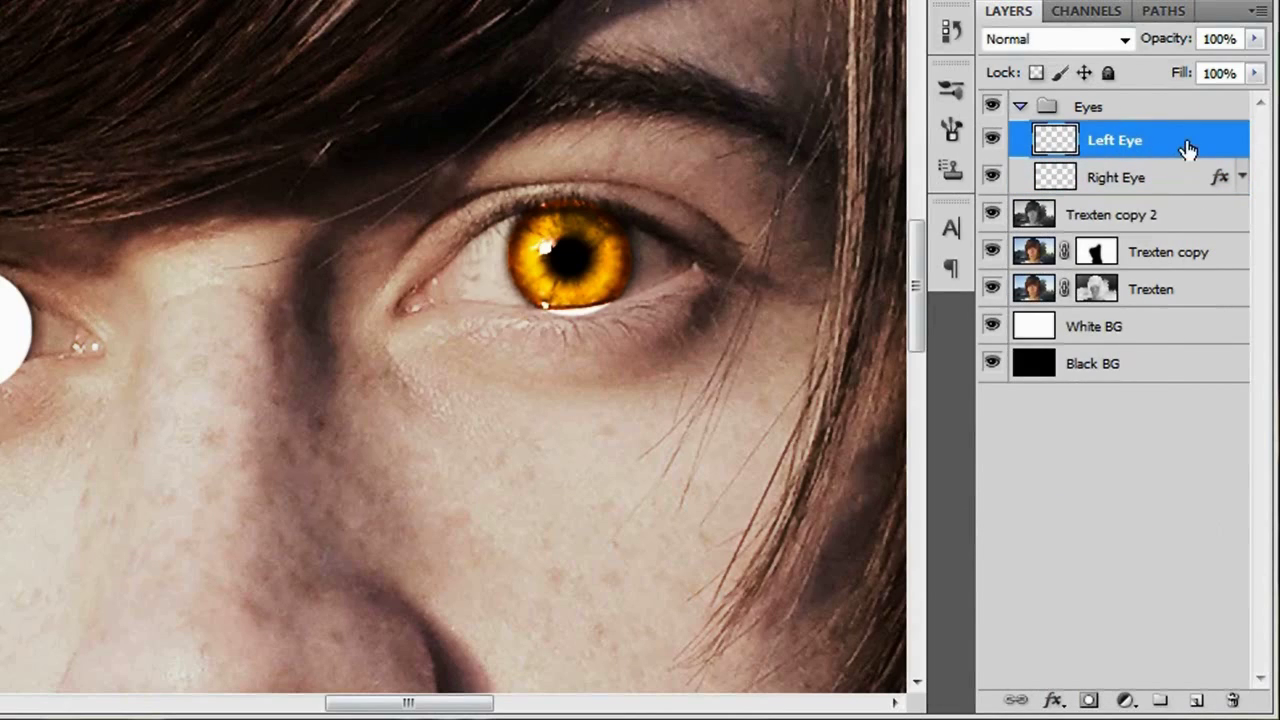
right_click(1228, 148)
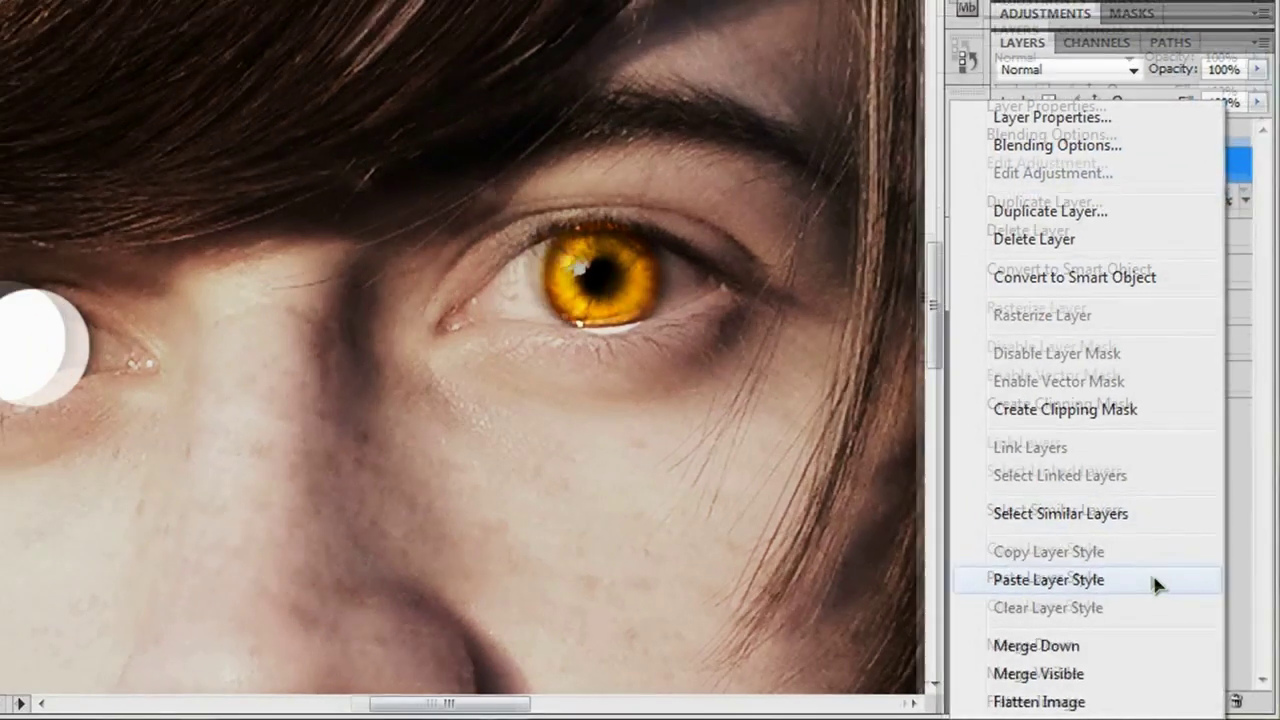
left_click(1154, 580)
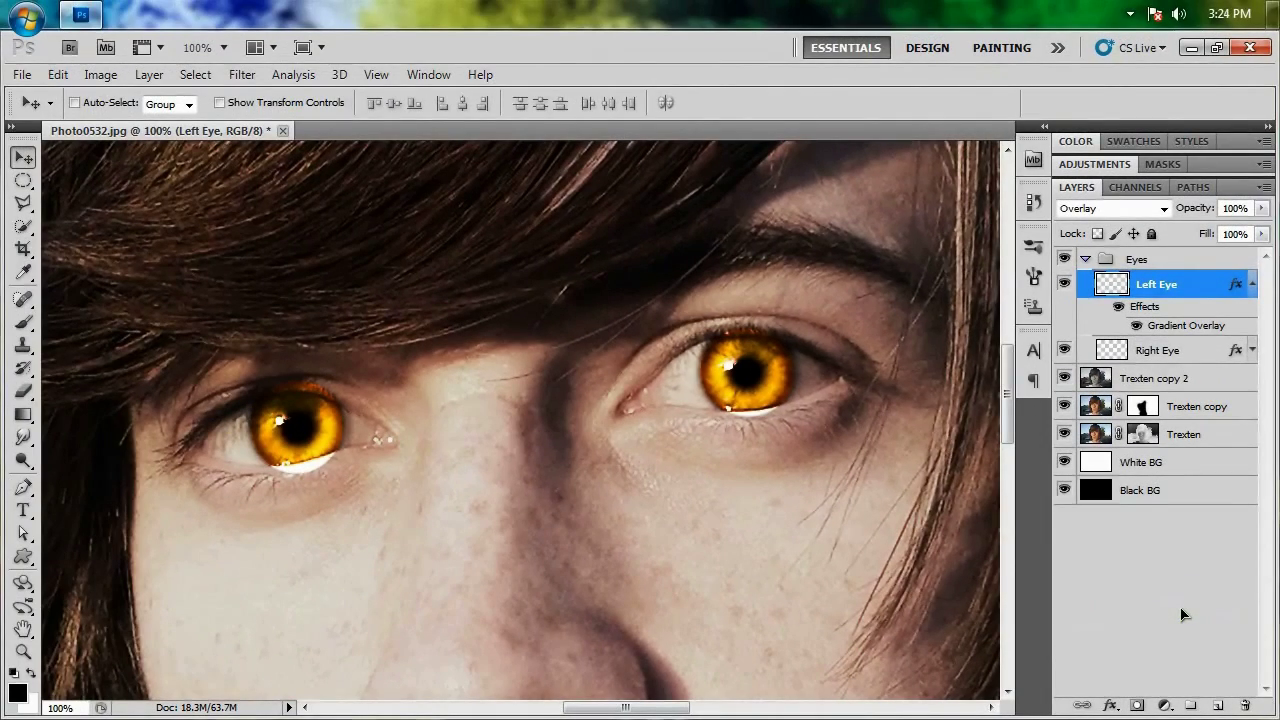
key("ctrl+0")
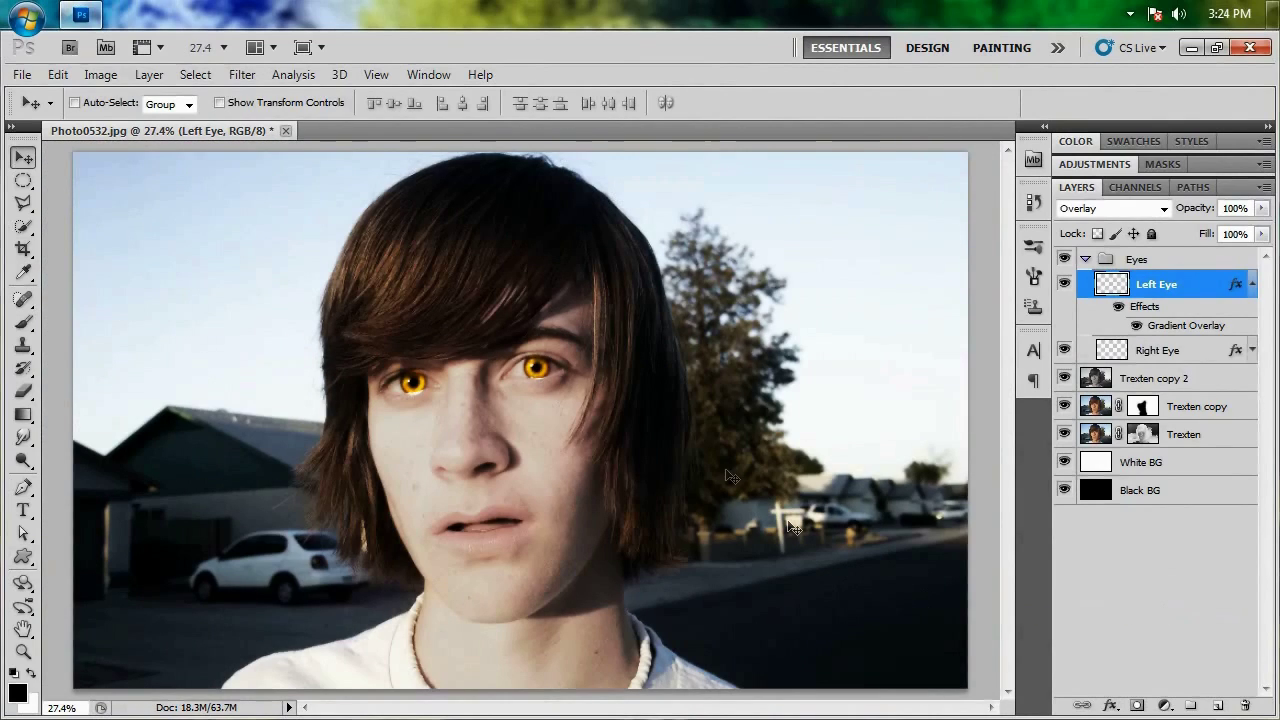
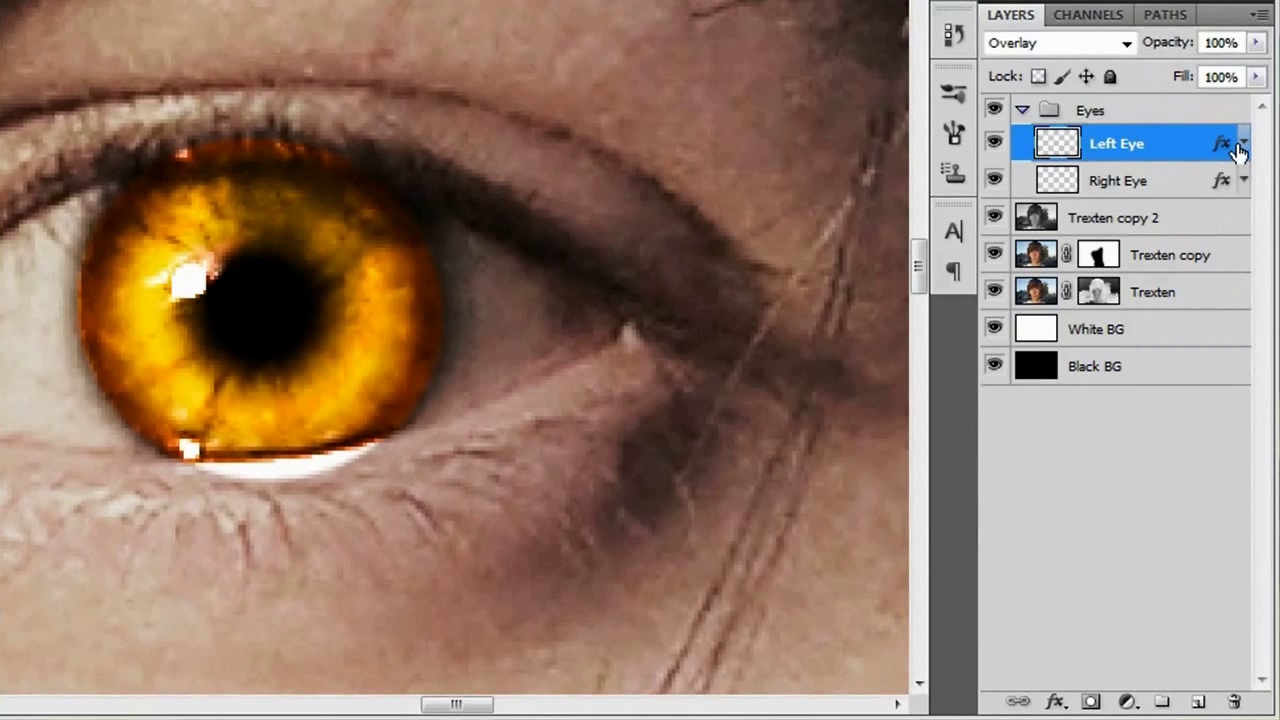
Step: Add a layer mask to the Eyes group and prepare the Brush tool with a size of 20
left_click(1152, 116)
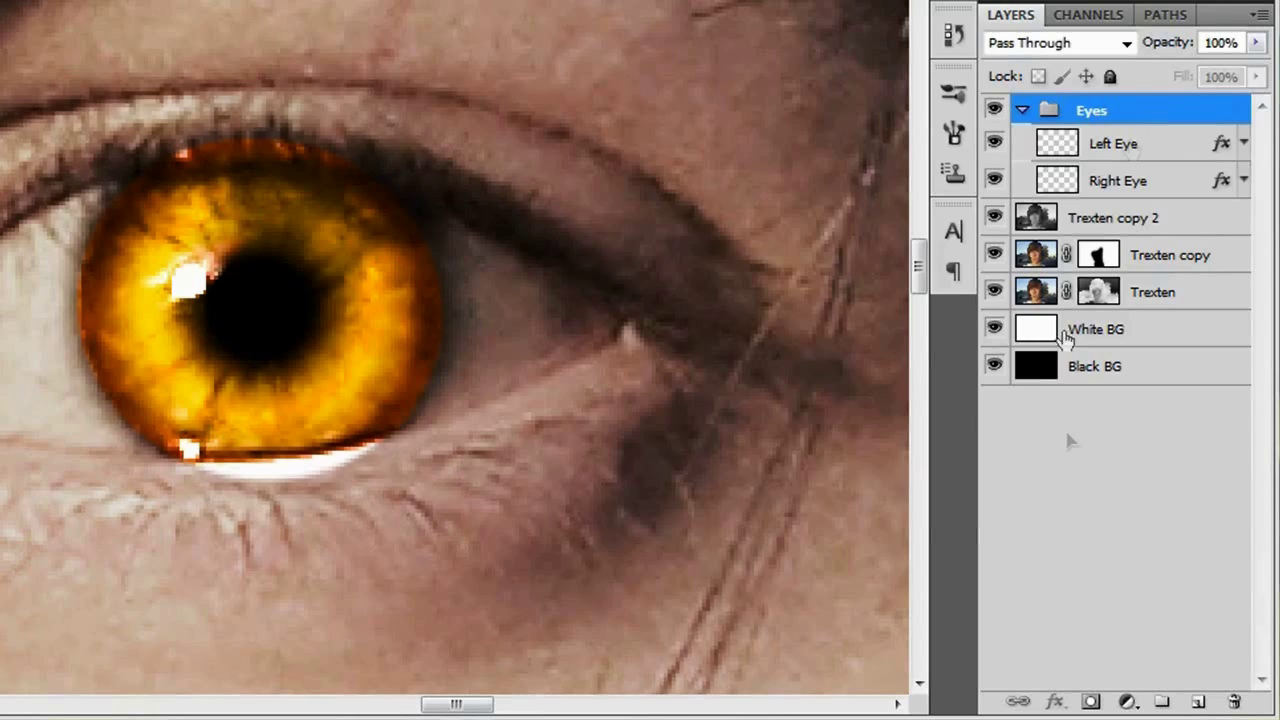
left_click(1093, 702)
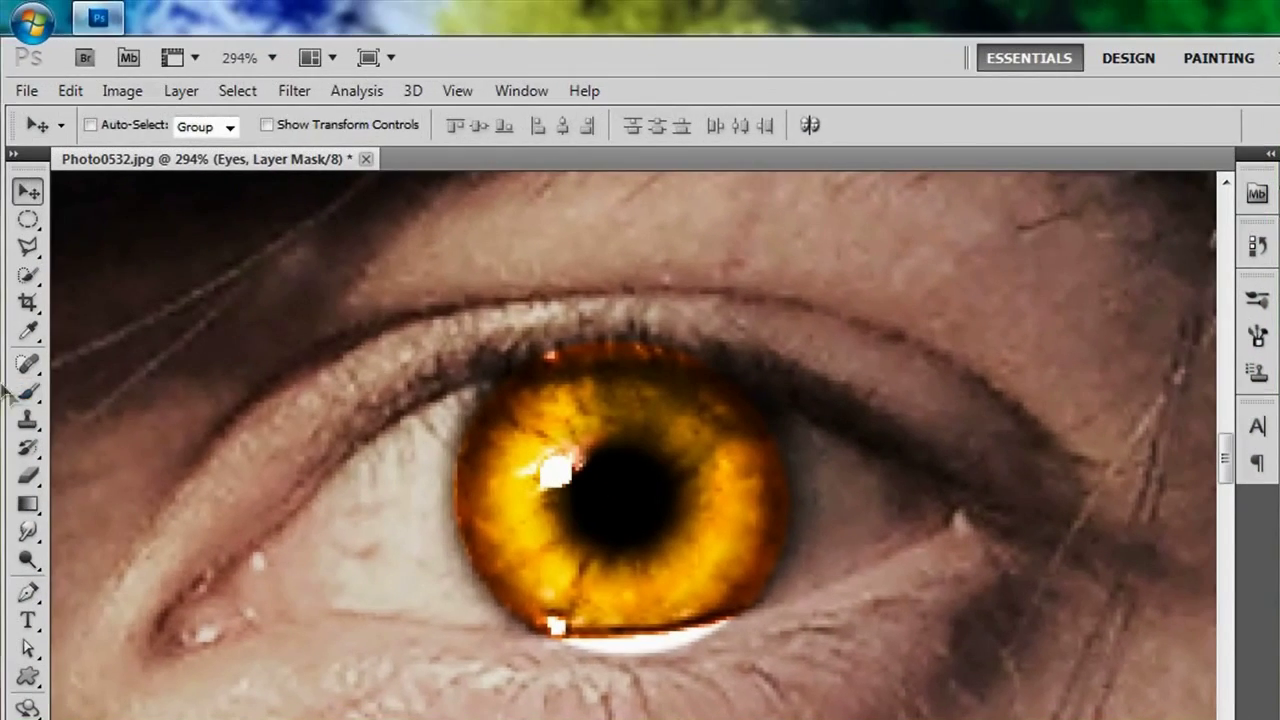
left_click(25, 397)
left_click_drag(25, 397, 100, 384)
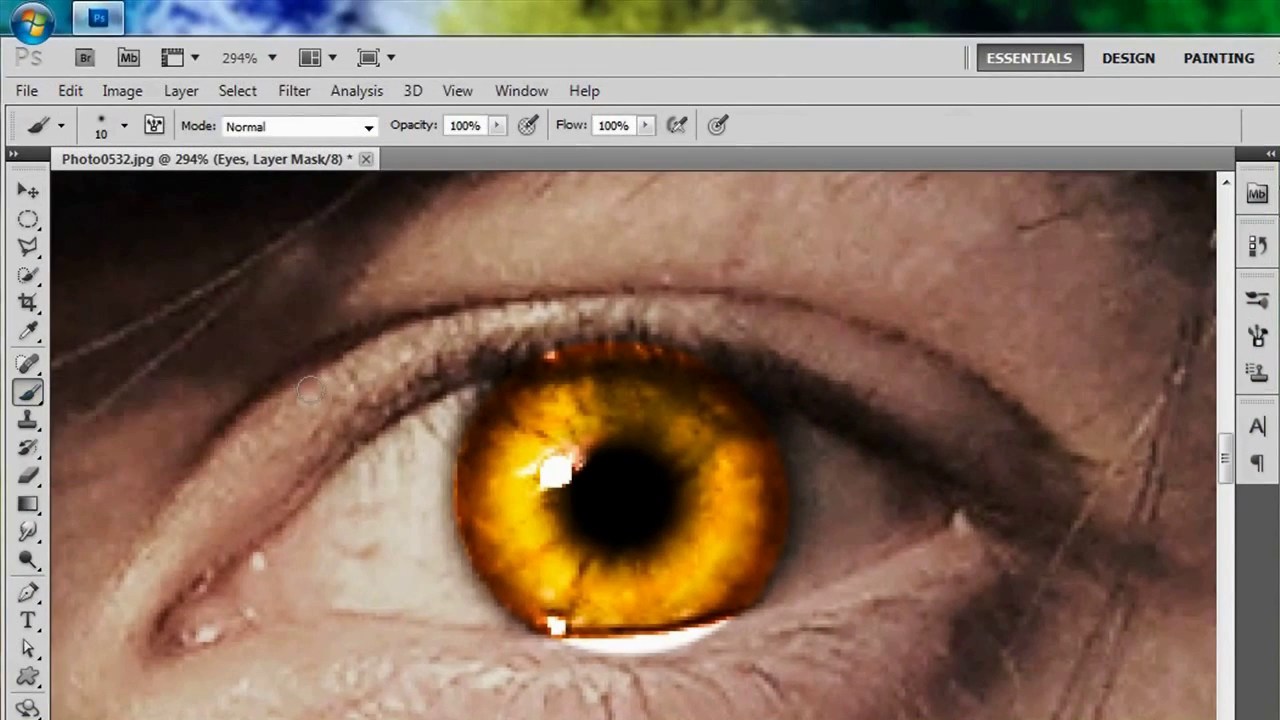
left_click(125, 126)
type("20")
key("Return")
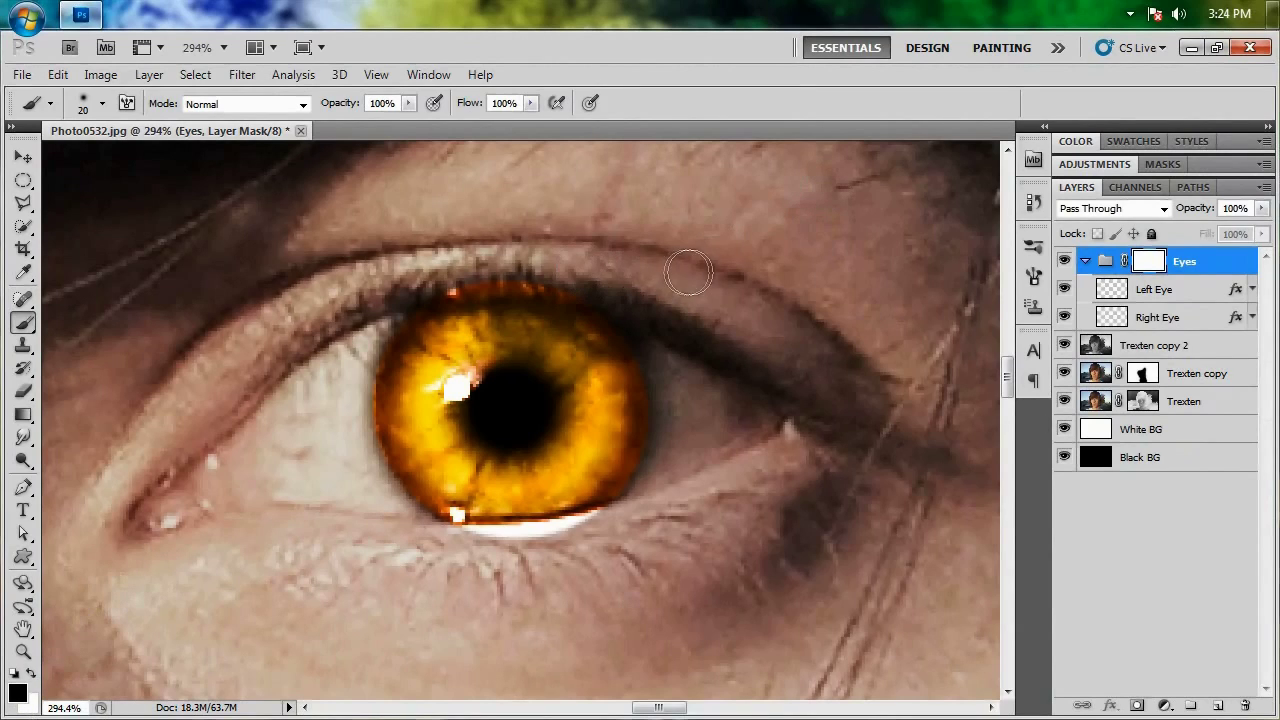
Step: Paint black on the Eyes group's mask around the iris on the portrait's right side, hiding color spilling over the eyelids and iris edges
mouse_move(627, 302)
left_mouse_down()
mouse_move(592, 285)
mouse_move(447, 275)
left_mouse_up()
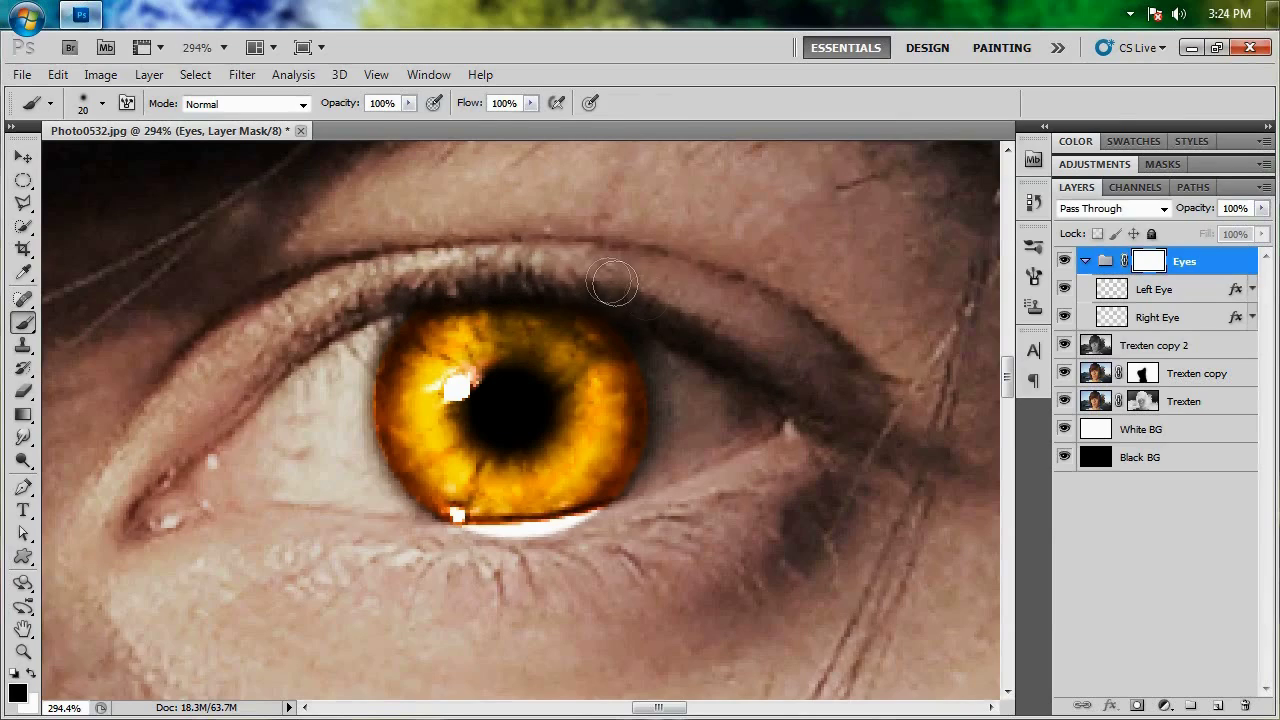
left_click_drag(612, 541, 445, 546)
mouse_move(629, 323)
left_mouse_down()
mouse_move(661, 433)
mouse_move(649, 483)
mouse_move(616, 530)
left_mouse_up()
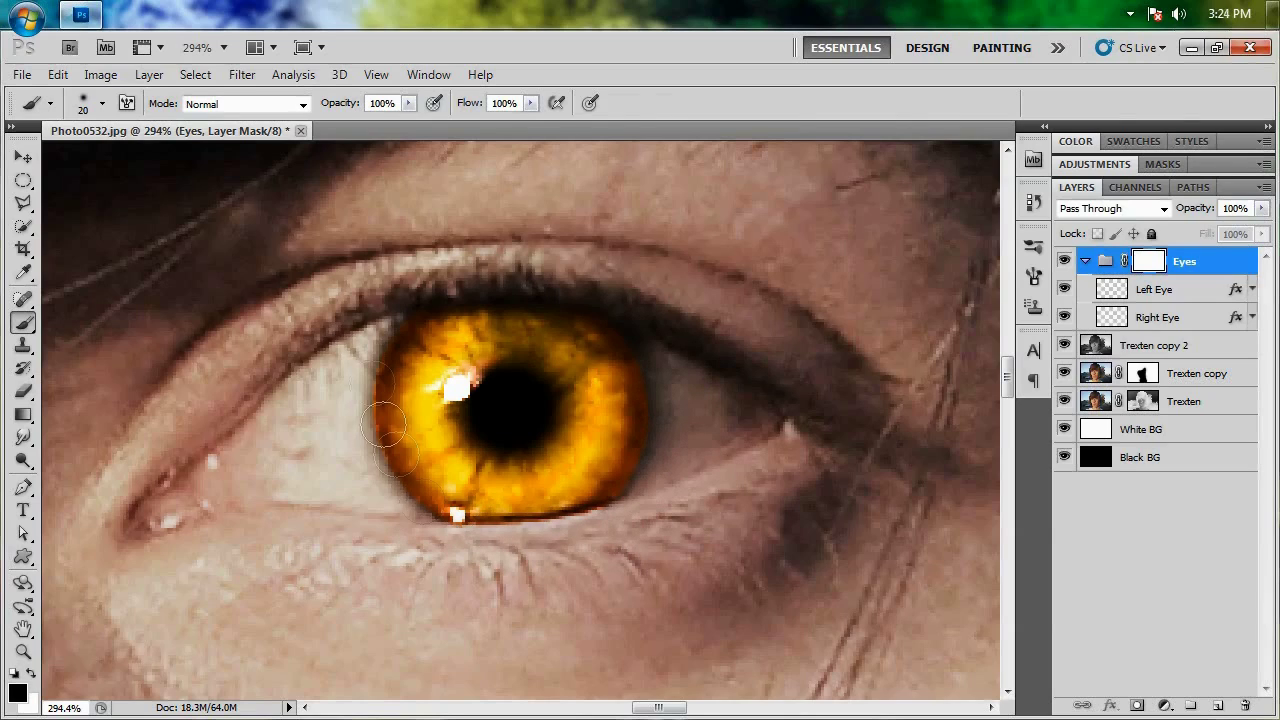
mouse_move(627, 318)
left_mouse_down()
mouse_move(657, 371)
mouse_move(662, 455)
mouse_move(645, 496)
left_mouse_up()
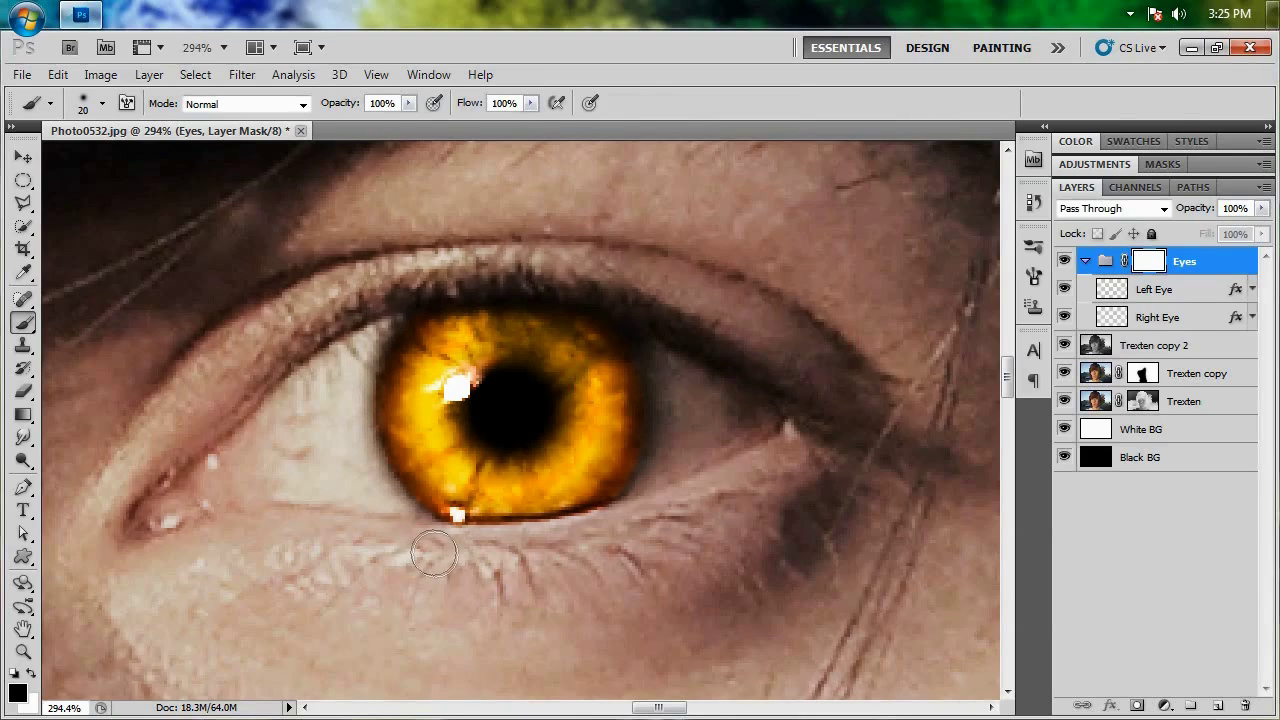
mouse_move(437, 548)
left_mouse_down()
mouse_move(355, 441)
mouse_move(361, 330)
left_mouse_up()
Step: Mask out the excess color and white around the iris on the portrait's left side, along both eyelids and the iris's side edges
scroll(696, 401, "down", 5)
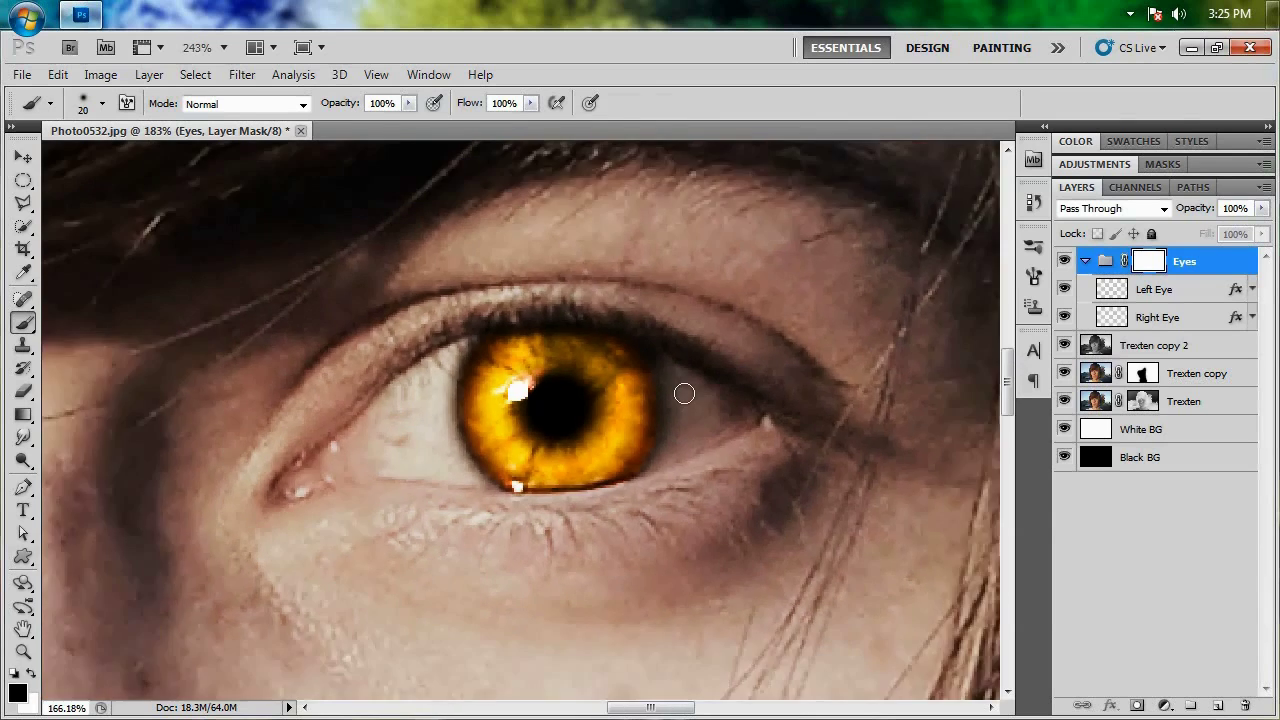
scroll(355, 429, "up", 3)
scroll(355, 429, "up", 3)
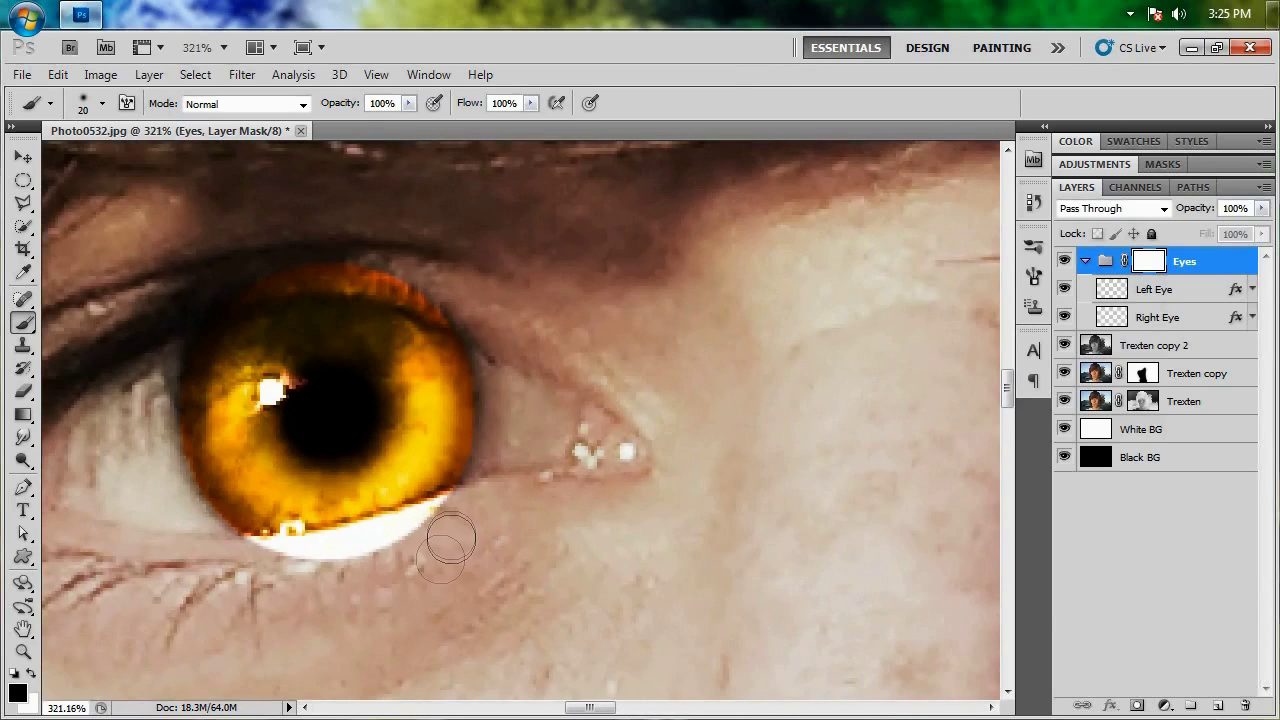
mouse_move(451, 540)
left_mouse_down()
mouse_move(296, 577)
mouse_move(392, 553)
mouse_move(240, 567)
left_mouse_up()
mouse_move(505, 330)
left_mouse_down()
mouse_move(336, 266)
mouse_move(421, 280)
mouse_move(243, 270)
mouse_move(318, 272)
mouse_move(203, 296)
mouse_move(324, 270)
mouse_move(415, 272)
mouse_move(504, 367)
mouse_move(466, 323)
left_mouse_up()
left_click_drag(491, 368, 483, 470)
mouse_move(192, 307)
left_mouse_down()
mouse_move(164, 408)
mouse_move(187, 505)
left_mouse_up()
left_click_drag(237, 567, 260, 572)
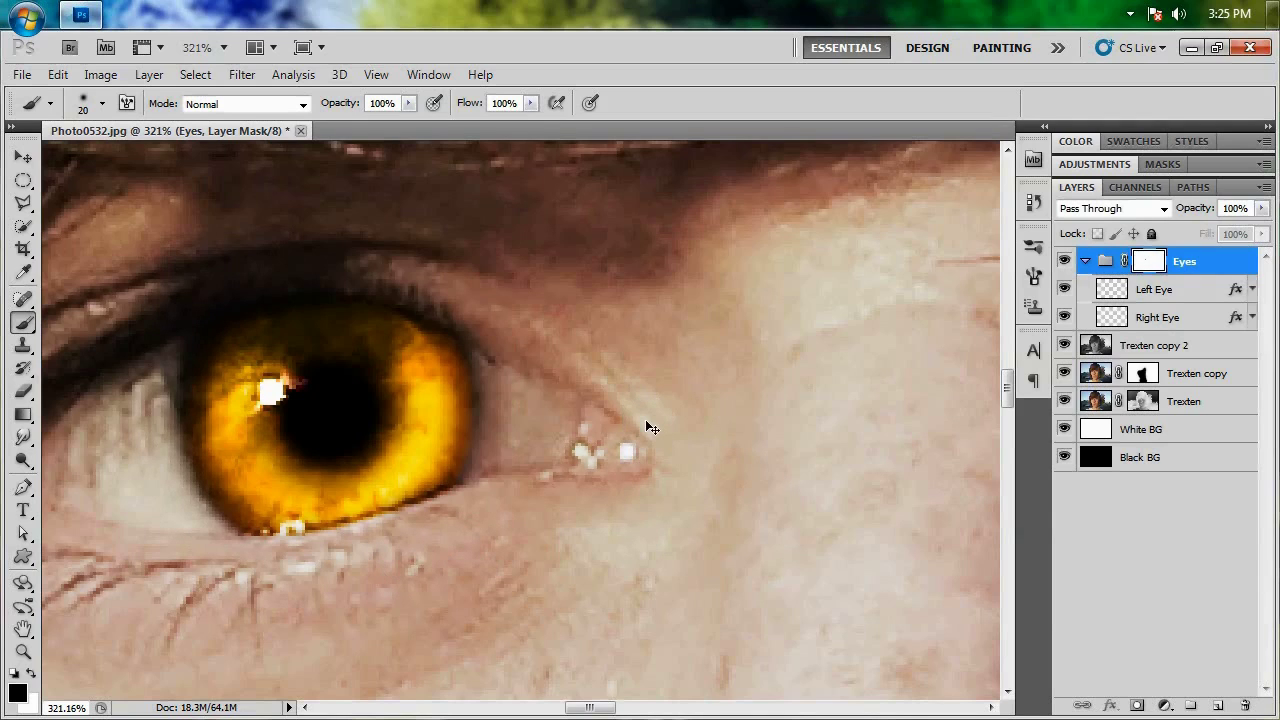
Step: Fit the whole portrait in view and lower the Eyes group's opacity to 76%
key("ctrl+0")
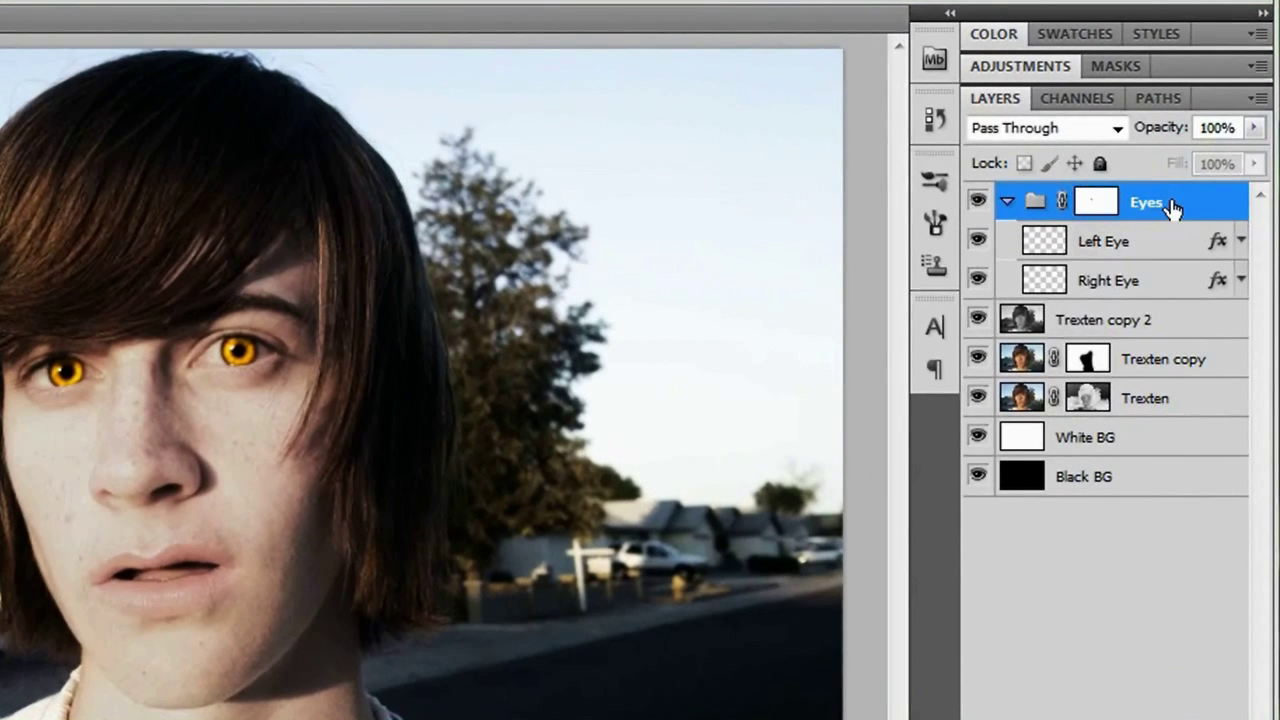
left_click_drag(1166, 127, 1172, 135)
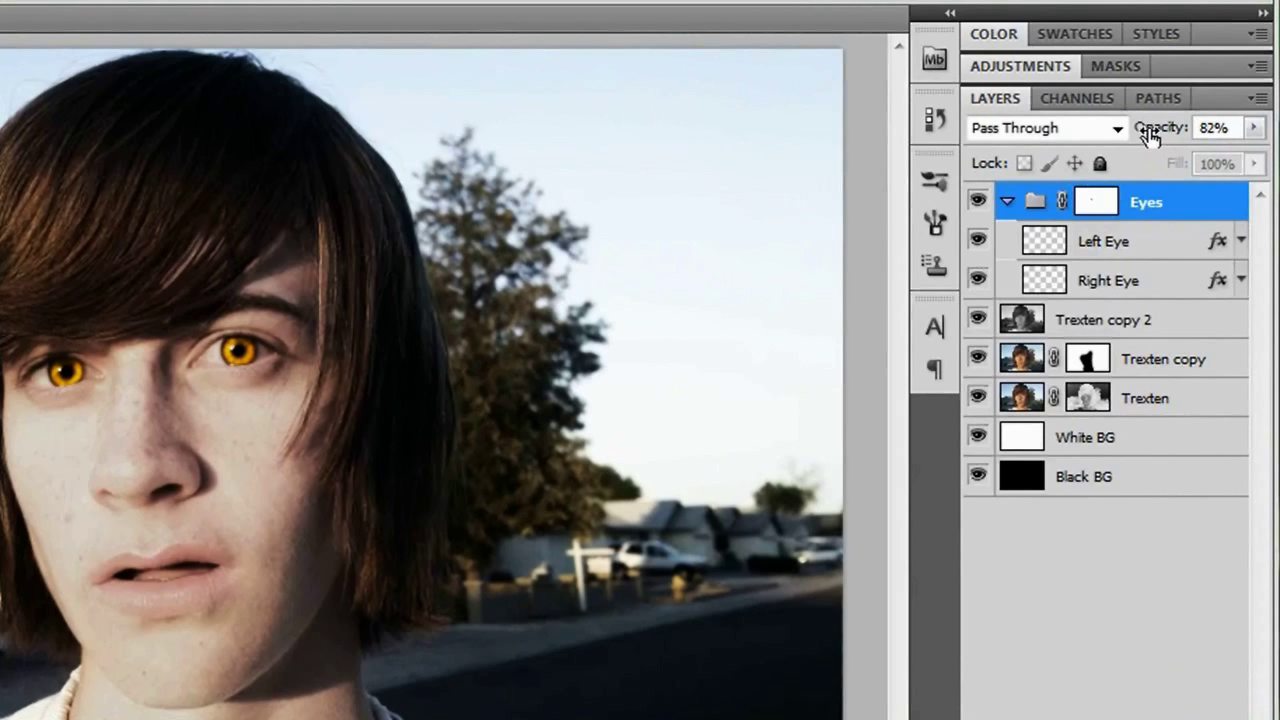
left_click_drag(1141, 135, 1137, 136)
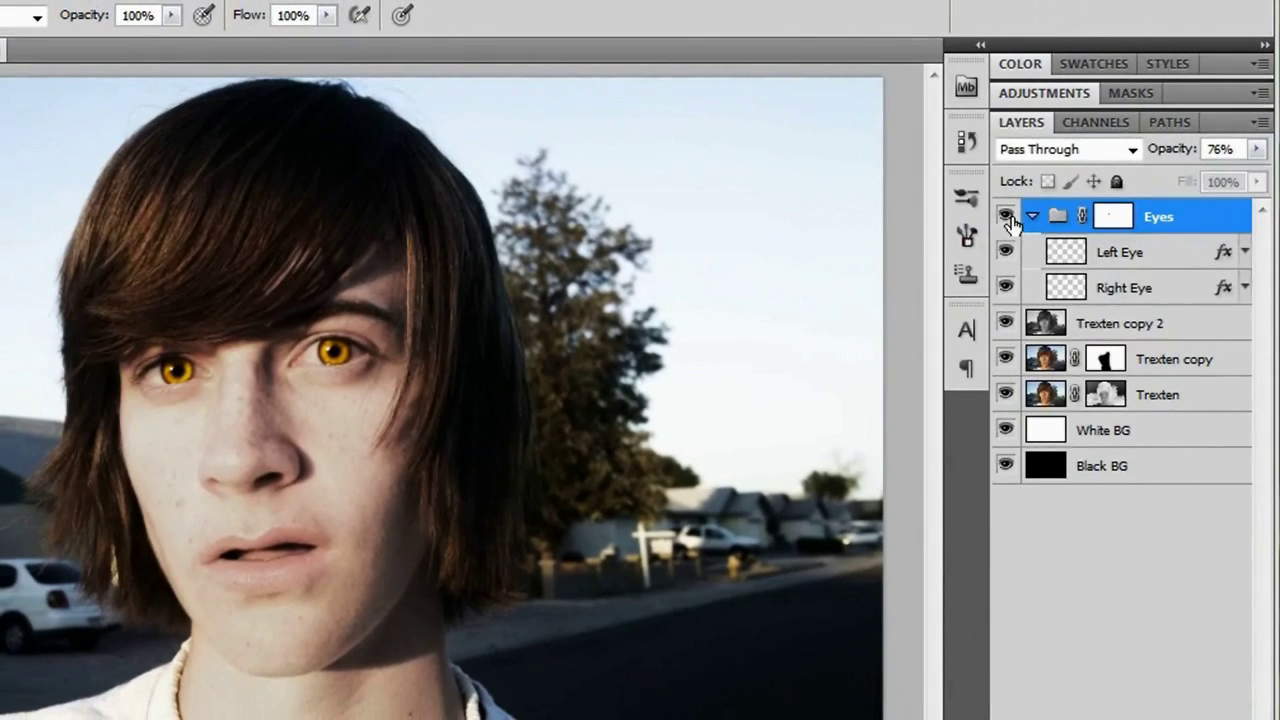
Step: Toggle the Eyes group's visibility repeatedly to compare the portrait with and without the golden eyes
left_click(1005, 217)
left_click(1005, 217)
left_click(1005, 217)
left_click(1005, 217)
left_click(1005, 217)
left_click(1005, 217)
left_click(1005, 217)
left_click(1005, 217)
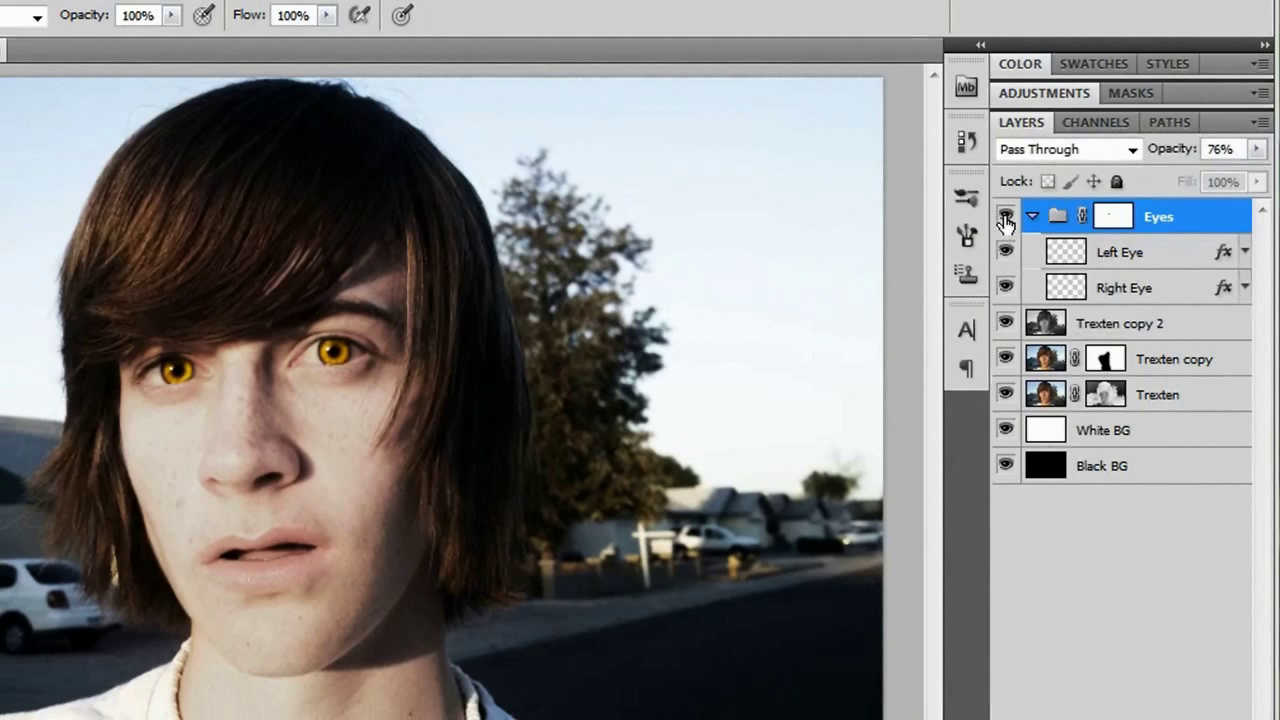